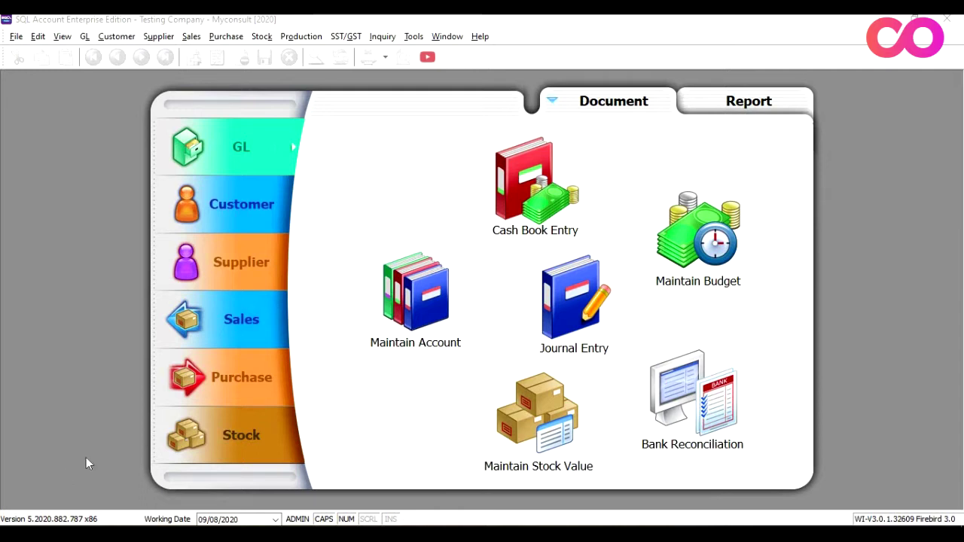
- Create a new stock batch with the code BT-00001 and the description STOCK 1 BATCH 1
left_click(262, 38)
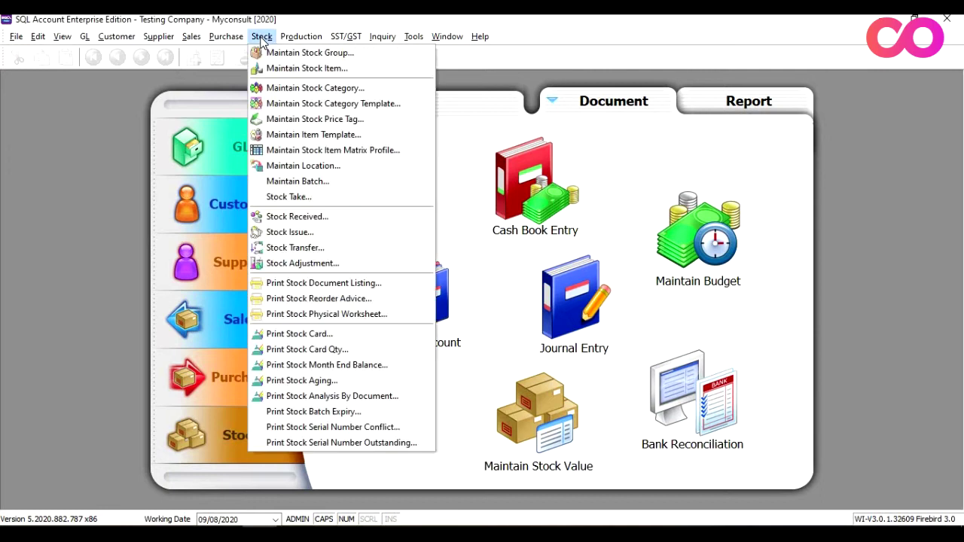
left_click(332, 187)
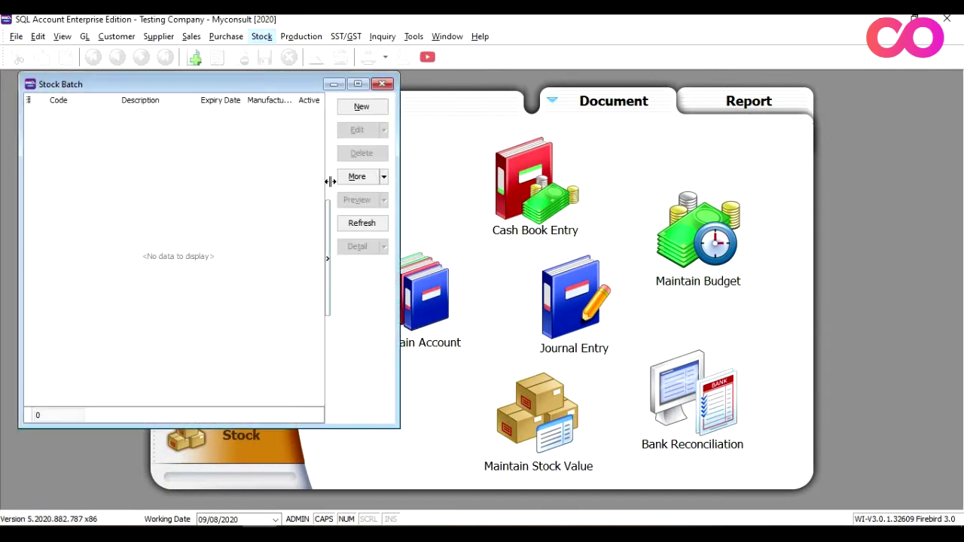
left_click(352, 112)
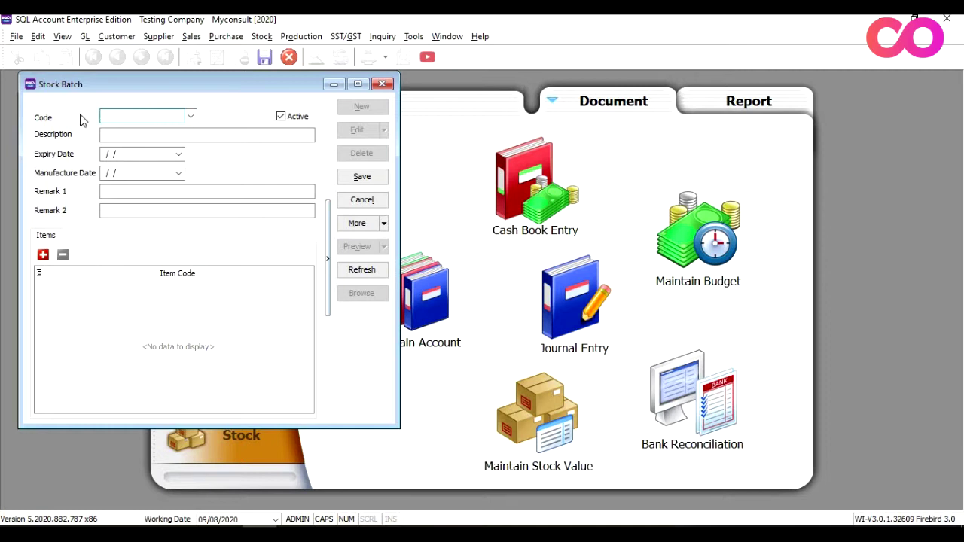
left_click(105, 134)
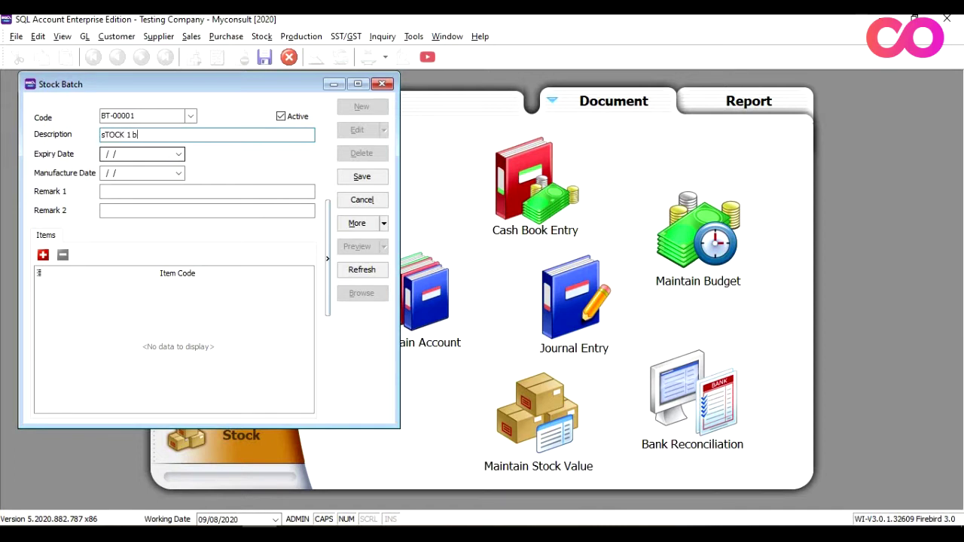
key("BackSpace")
key("BackSpace")
key("BackSpace")
key("BackSpace")
key("BackSpace")
key("BackSpace")
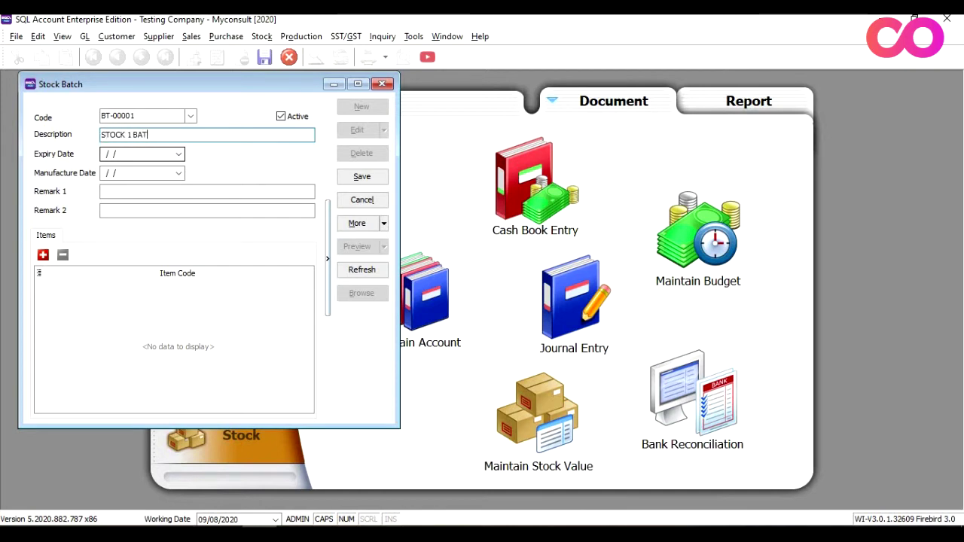
key("Tab")
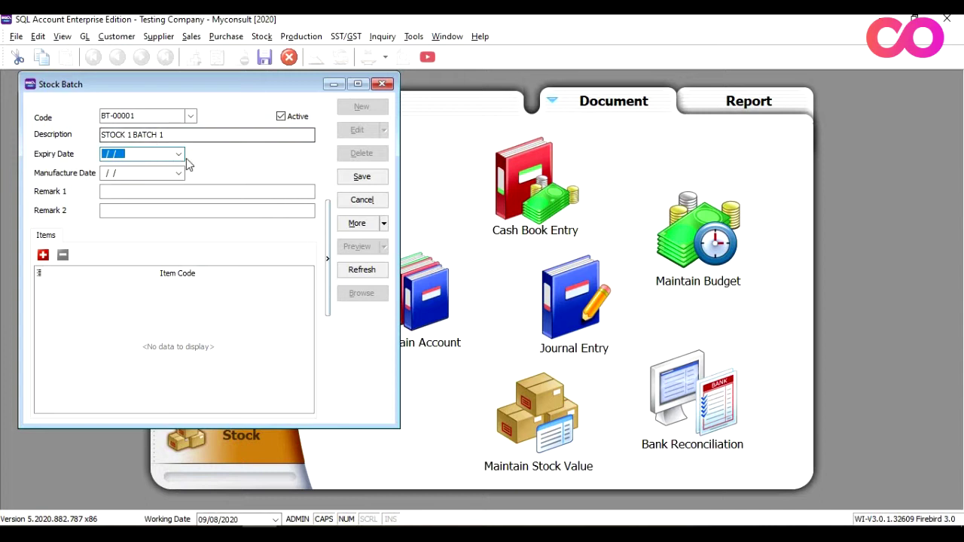
- Set the batch's expiry date to 31/12/2021 and its manufacture date to 01/08/2020
type("31/12/2021")
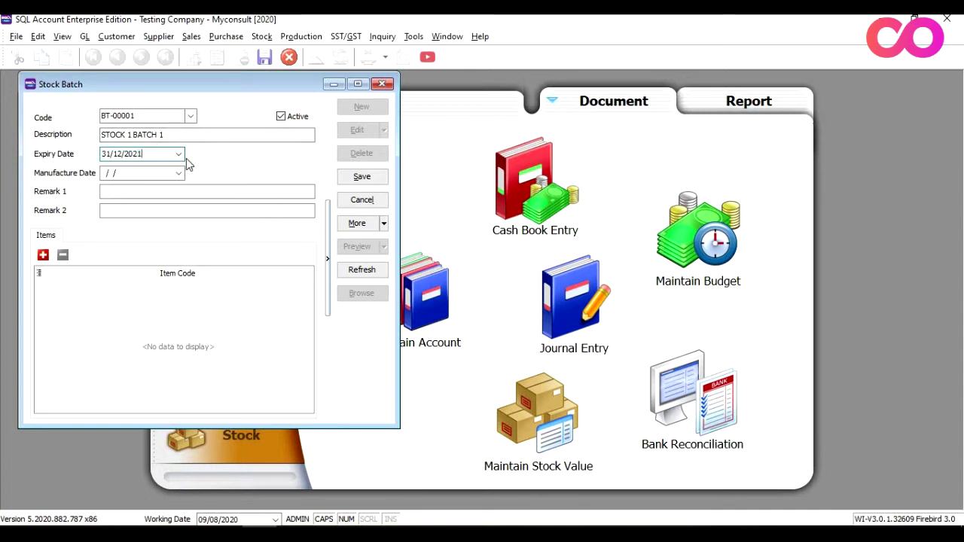
key("Tab")
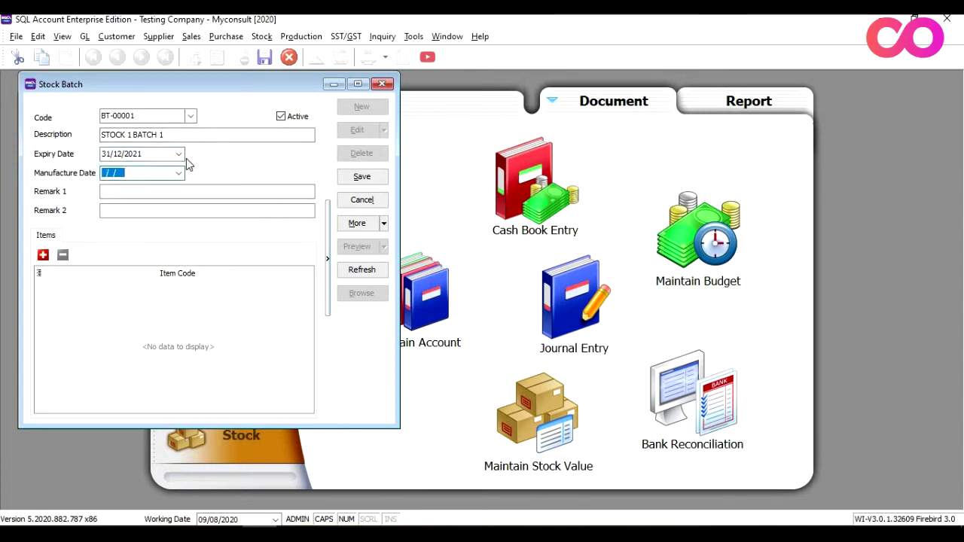
type("01/08/2")
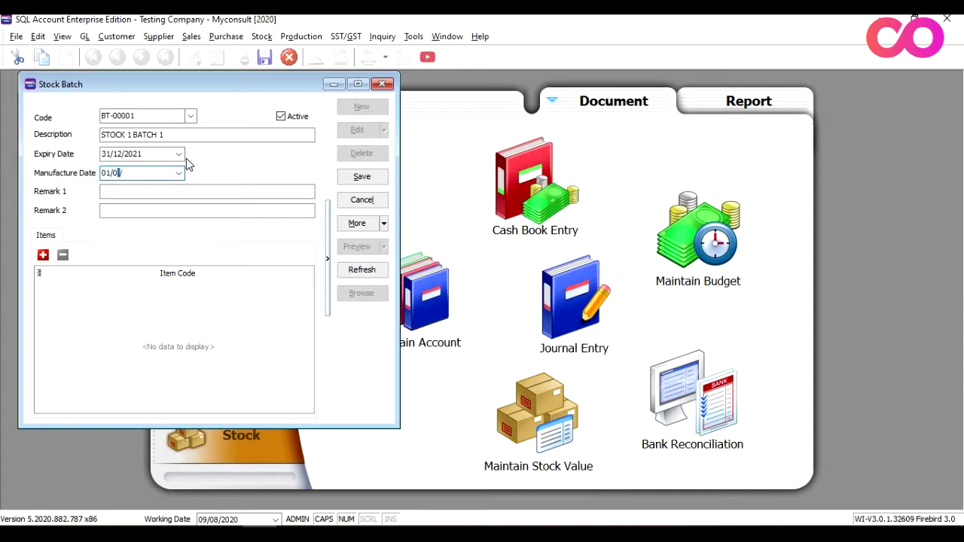
type("020")
key("Tab")
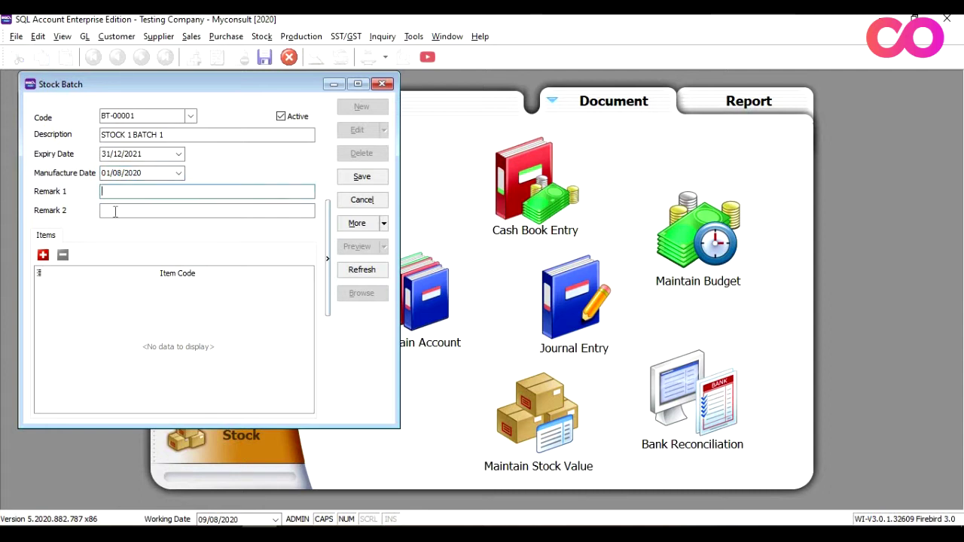
- Add stock item STK1 to the batch's item list, then save and close the batch record
left_click(42, 255)
left_click(308, 287)
left_click(307, 287)
type("ST")
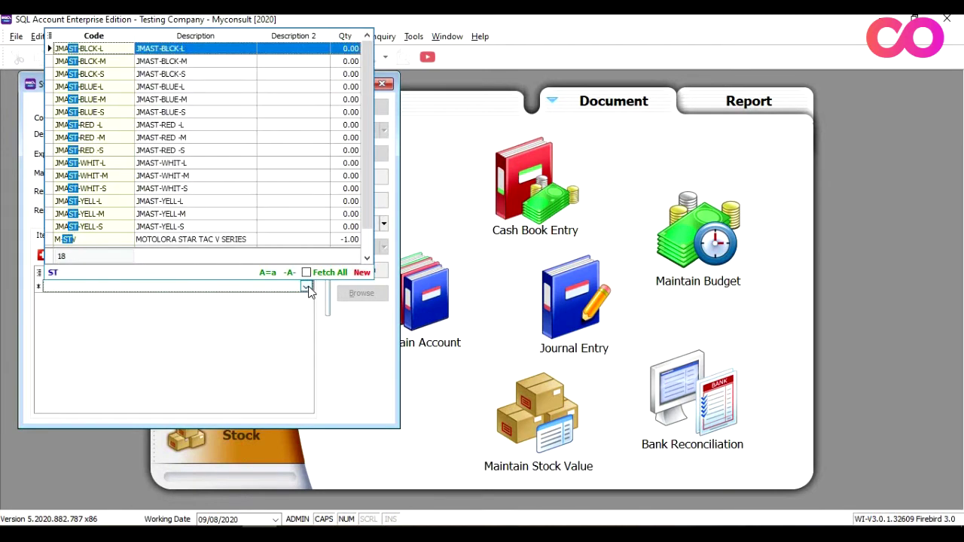
type("K")
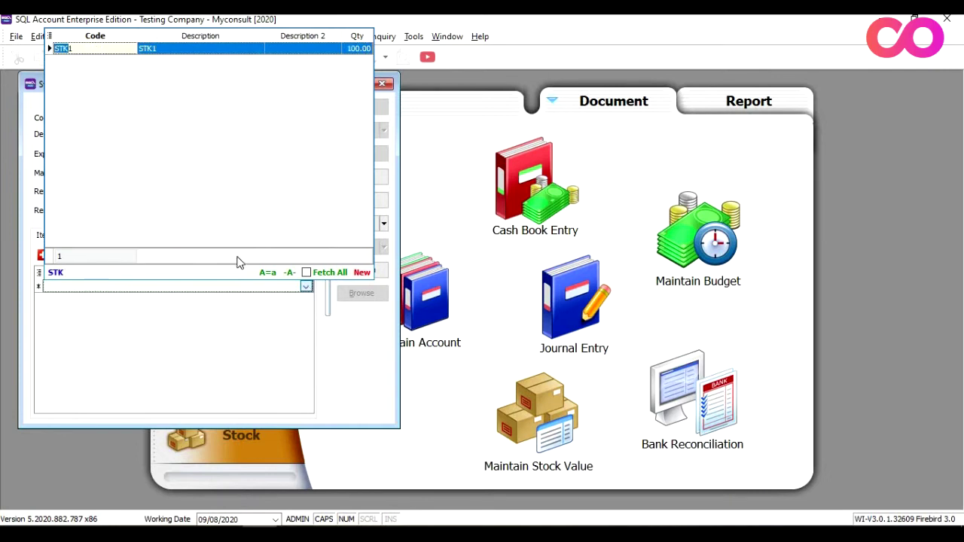
left_click(171, 52)
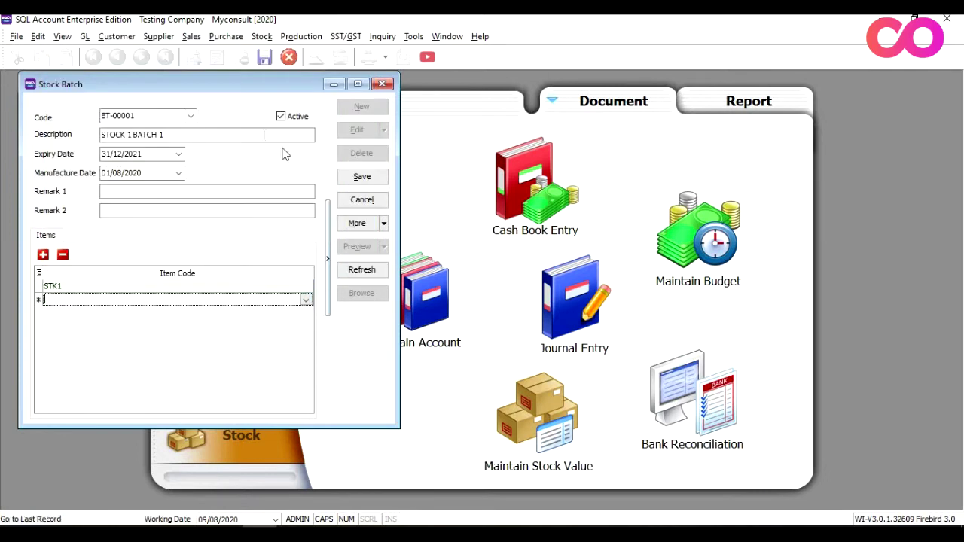
left_click(363, 177)
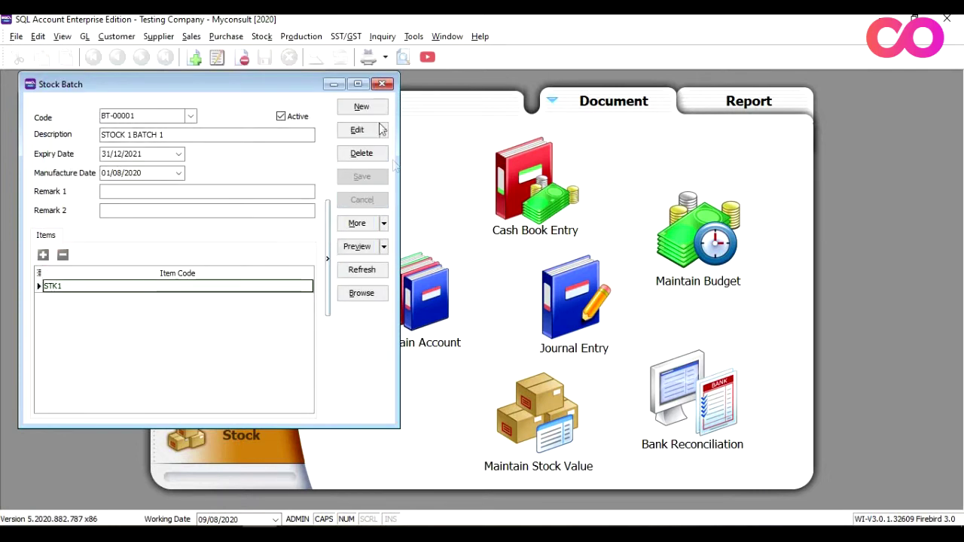
left_click(384, 83)
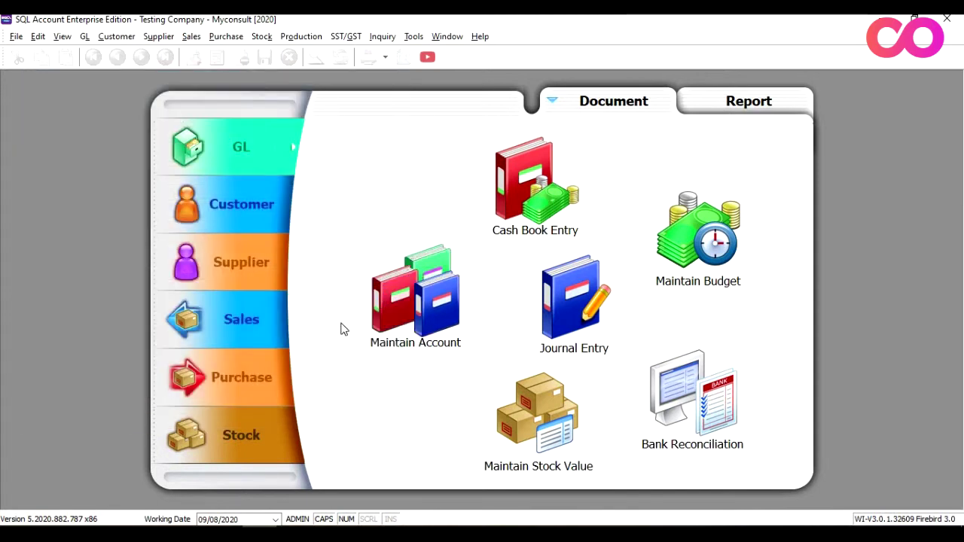
- Create a new purchase order for the supplier ABCD CO
left_click(275, 379)
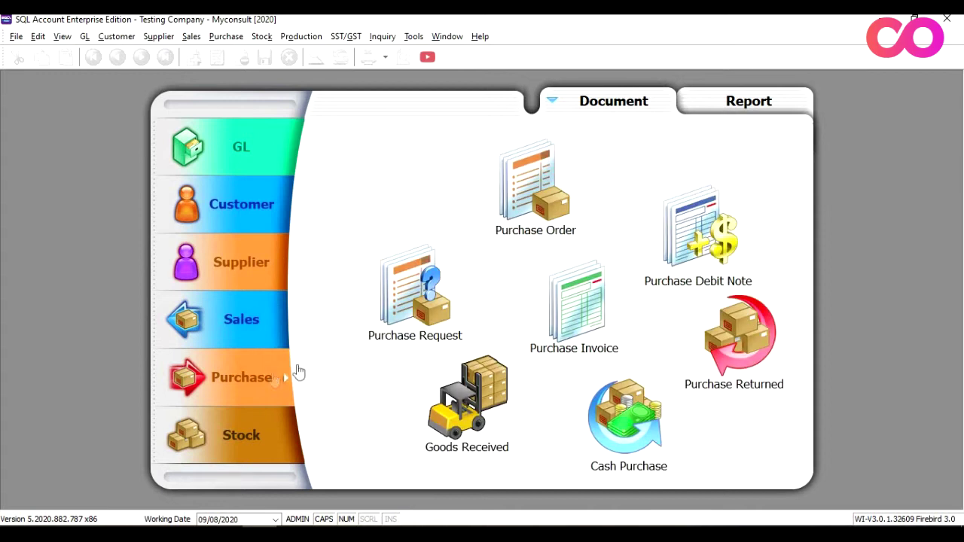
left_click(502, 192)
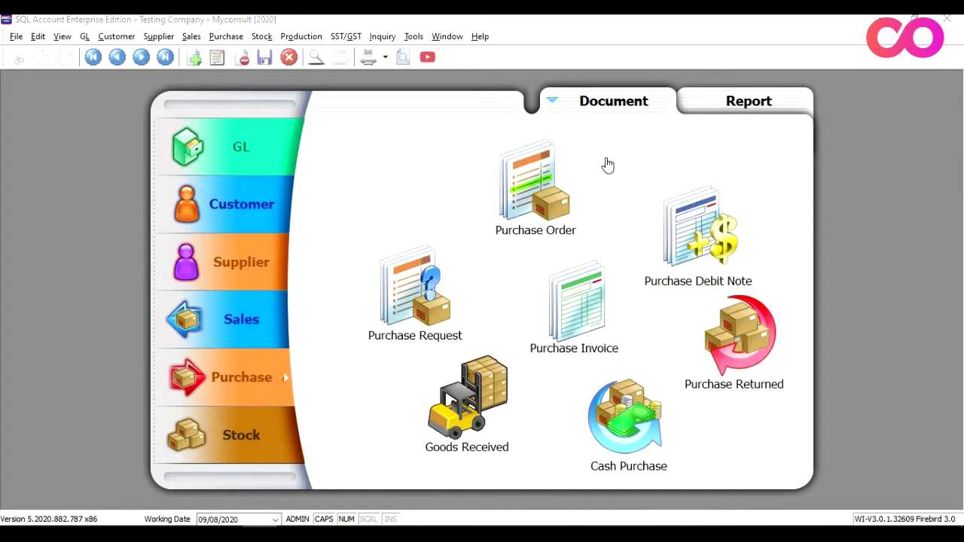
left_click(871, 104)
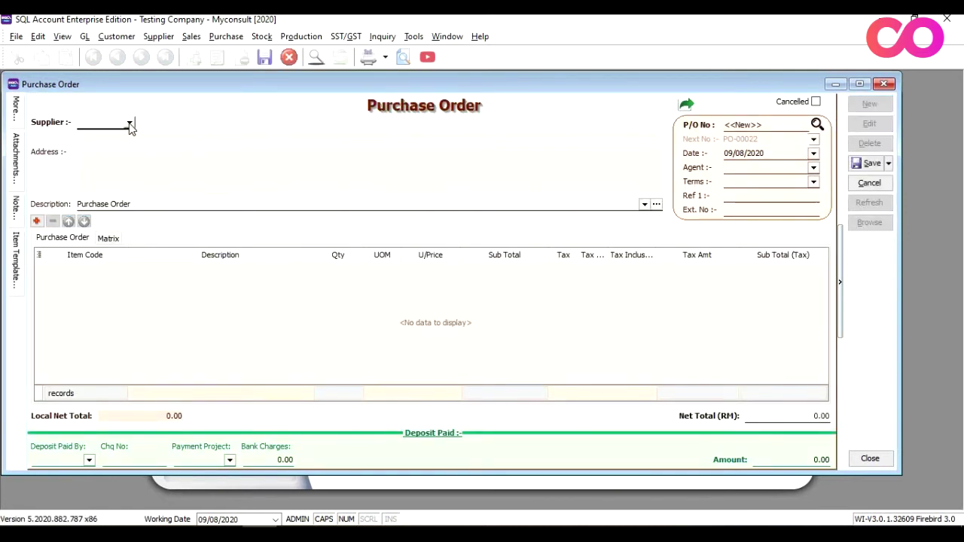
left_click(129, 124)
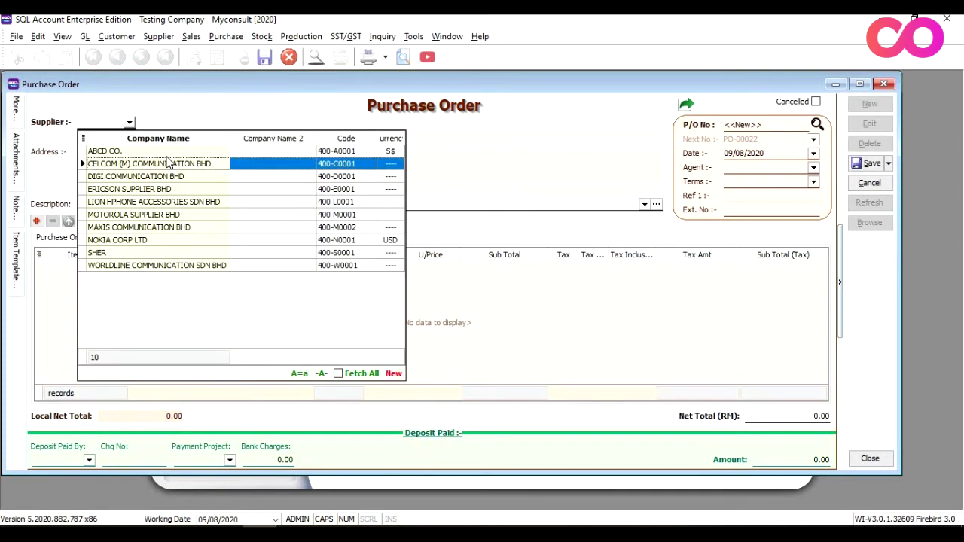
left_click(168, 152)
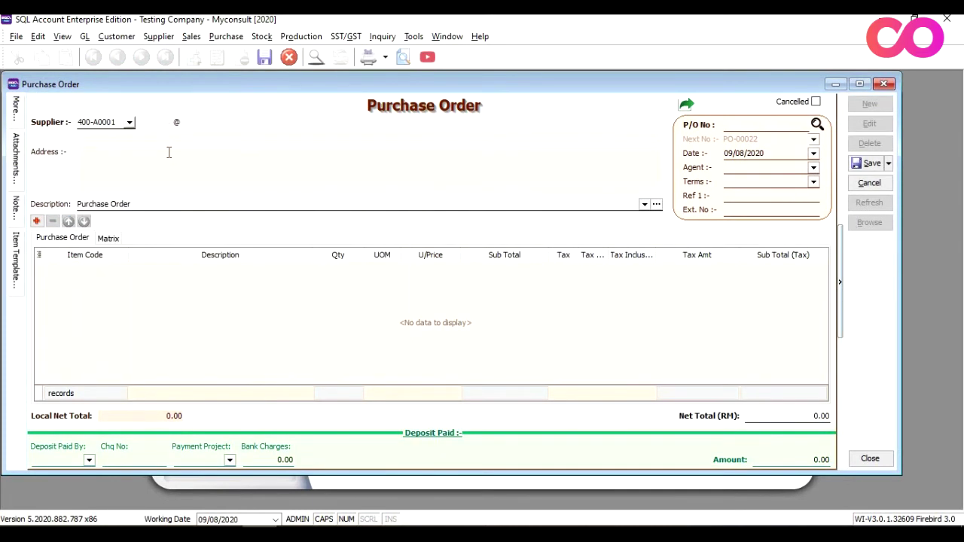
- Add item STK1 to the purchase order with a quantity of 100
left_click(36, 220)
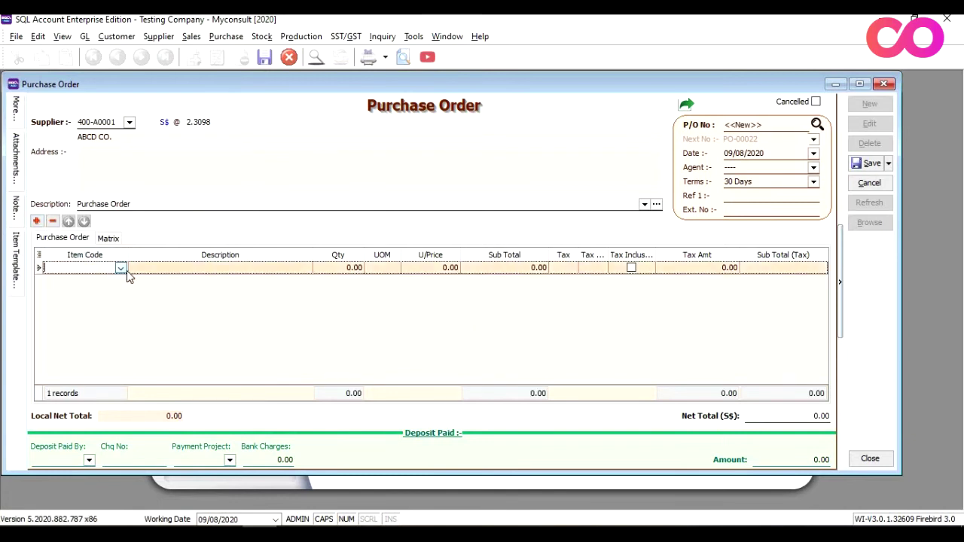
left_click(123, 272)
type("STK")
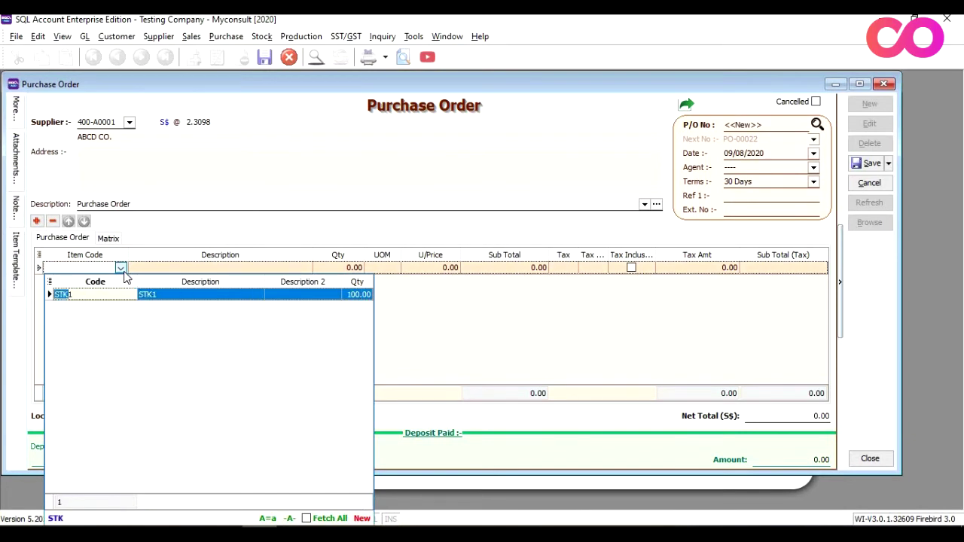
key("Return")
key("Tab")
type("100")
key("Tab")
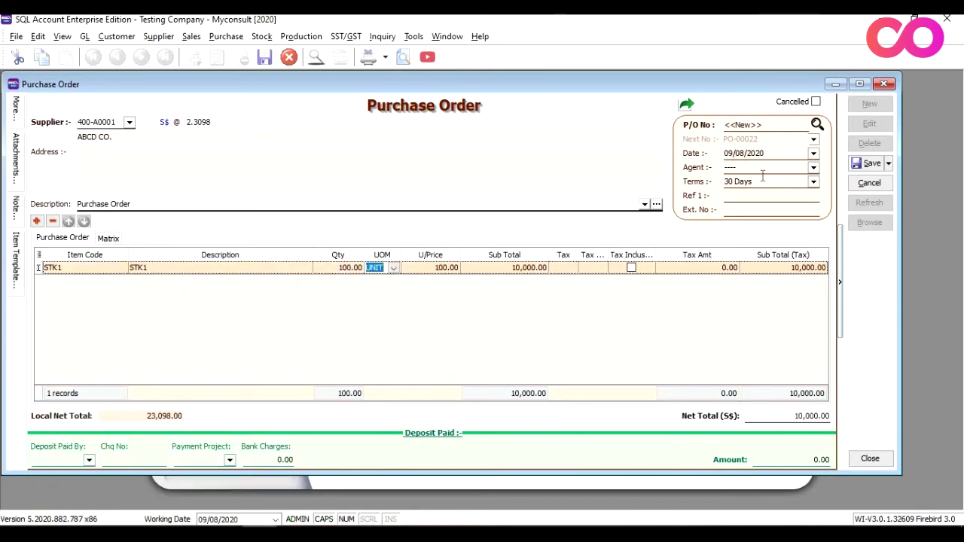
- Save the purchase order, accepting its 09/08/2020 transaction date, and close it
left_click(866, 164)
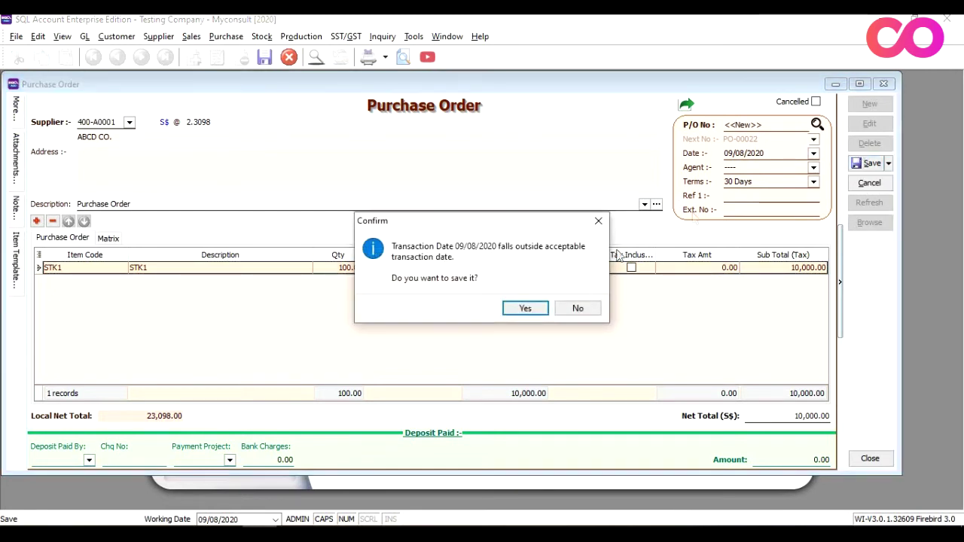
left_click(527, 310)
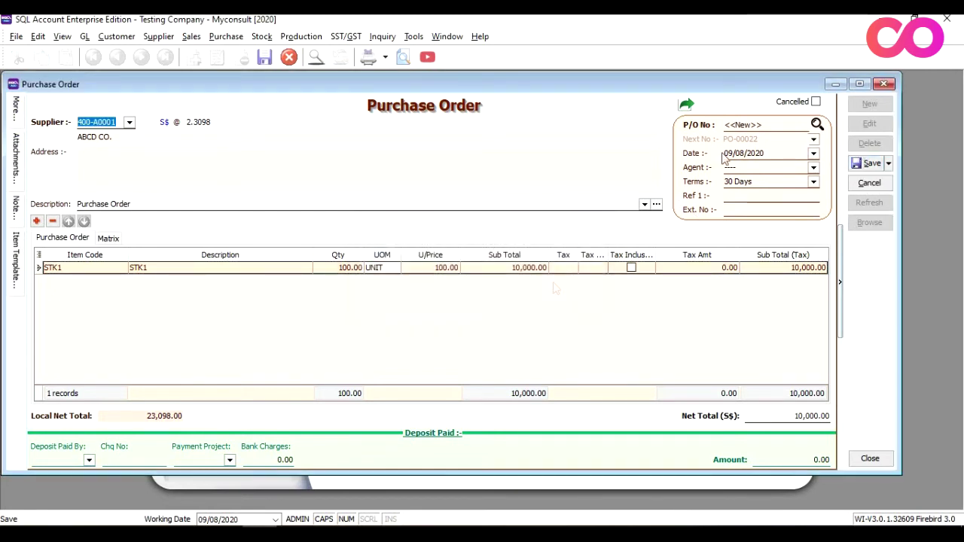
left_click(884, 83)
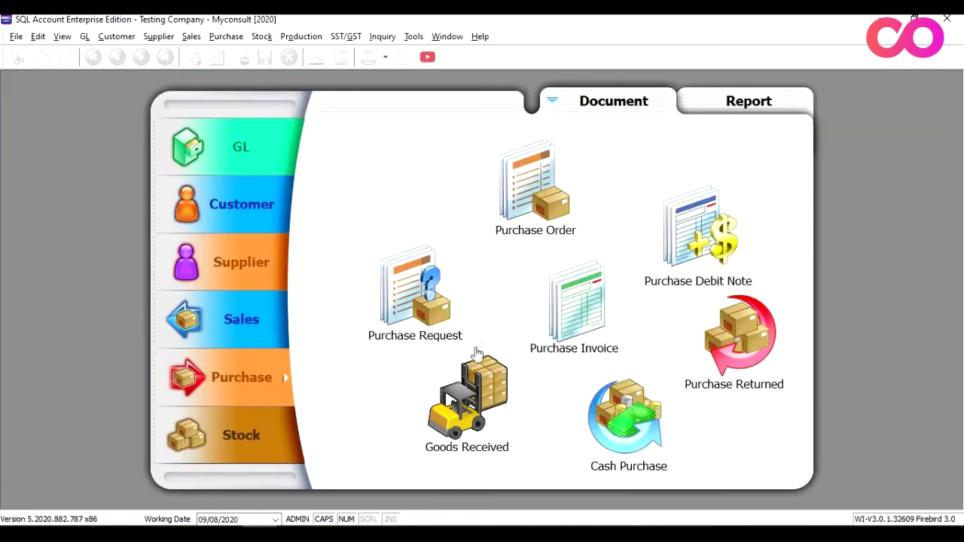
- Create a new goods received document for the supplier ABCD CO
left_click(479, 397)
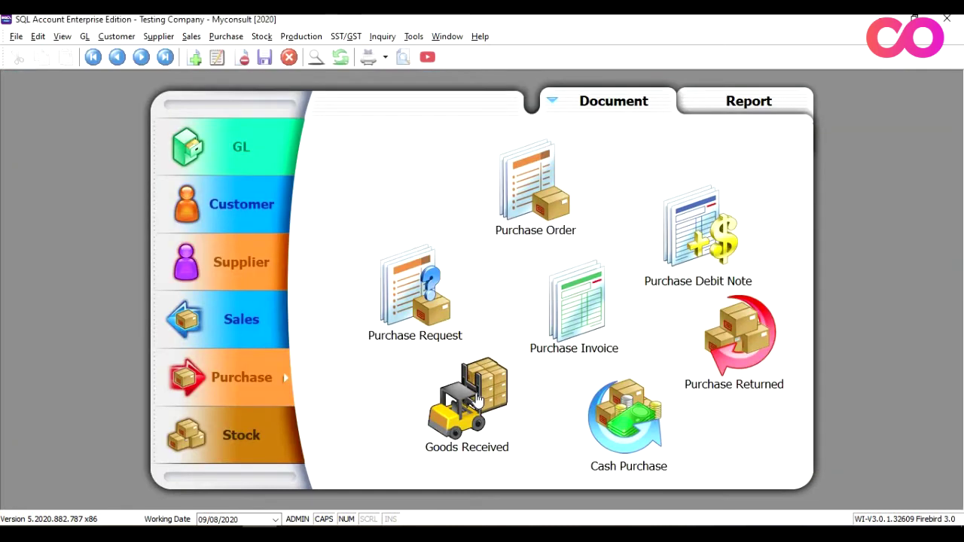
left_click(931, 103)
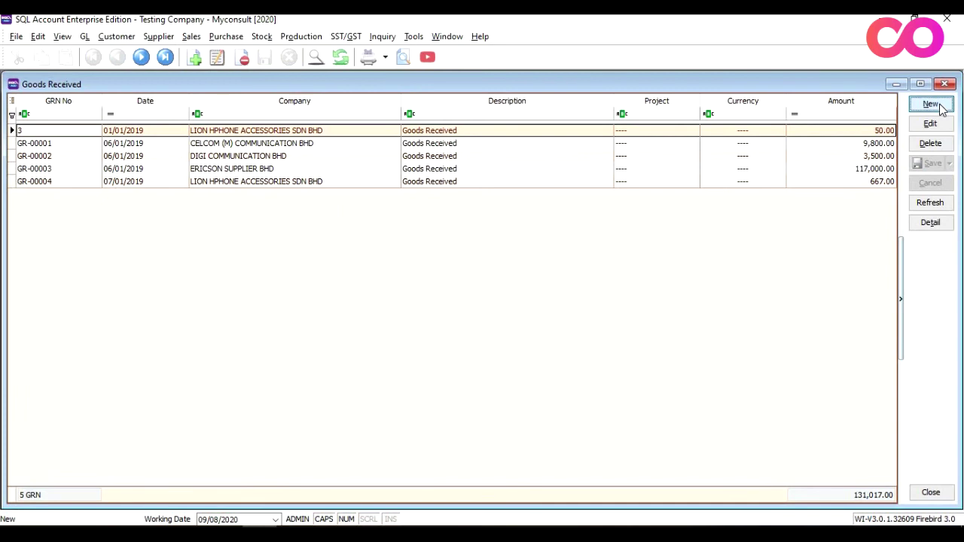
left_click(133, 124)
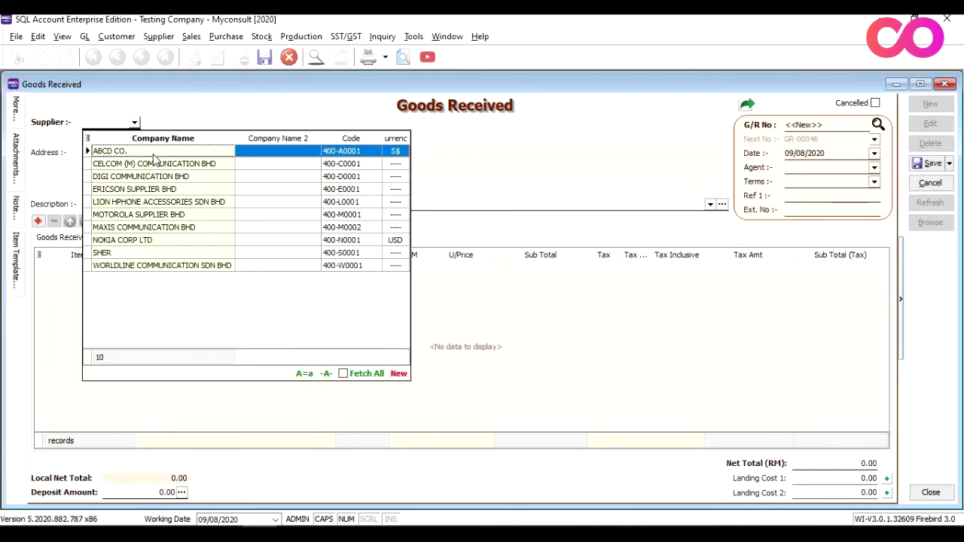
left_click(154, 151)
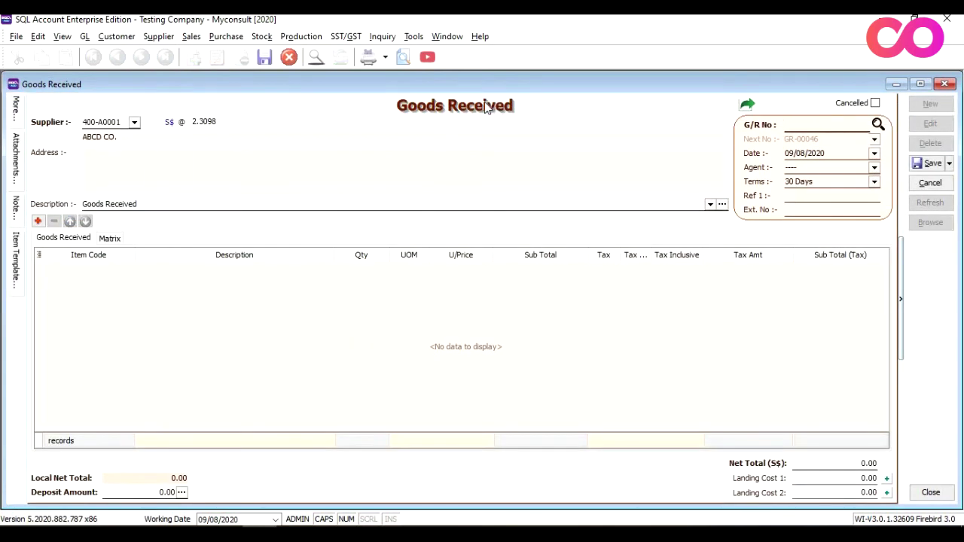
- Transfer the STK1 line from the supplier's purchase order into the goods received document
right_click(486, 110)
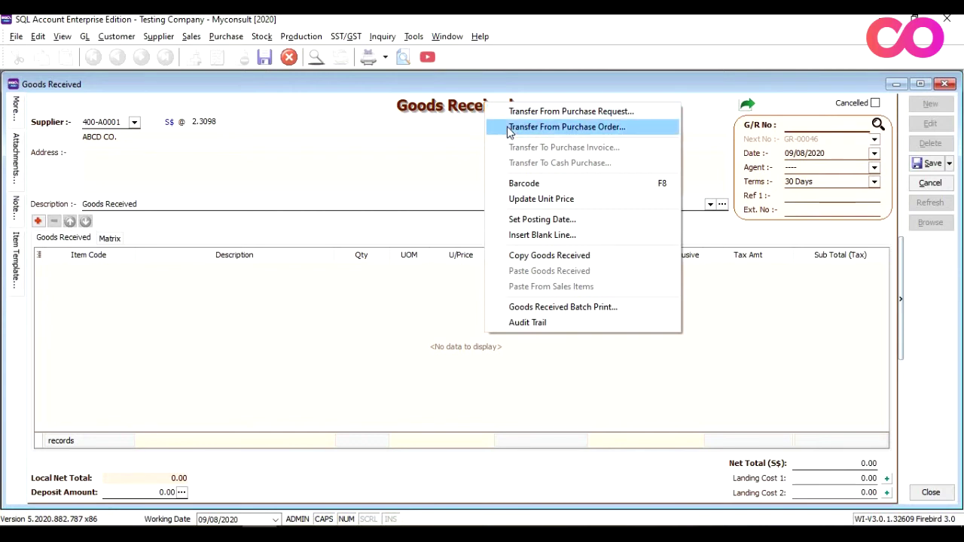
left_click(509, 126)
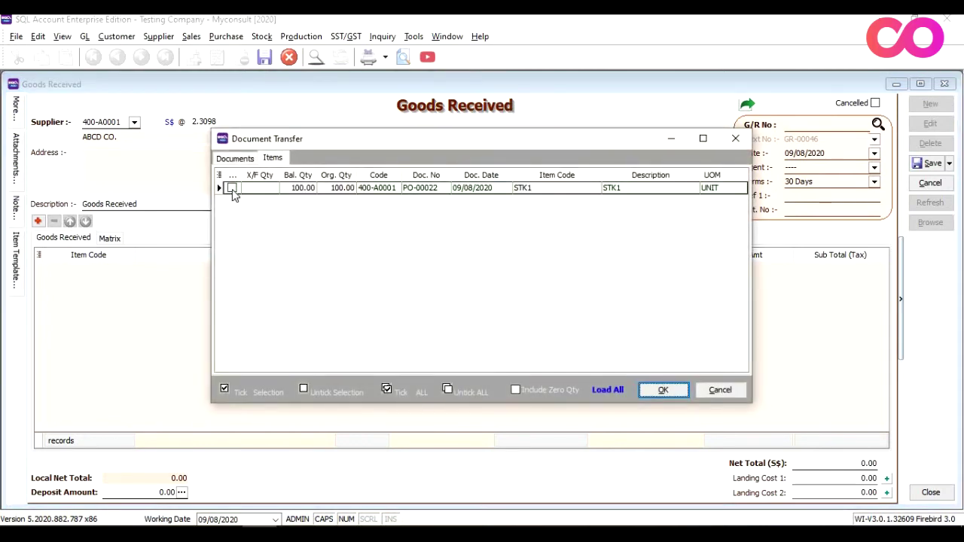
left_click(233, 191)
left_click(652, 390)
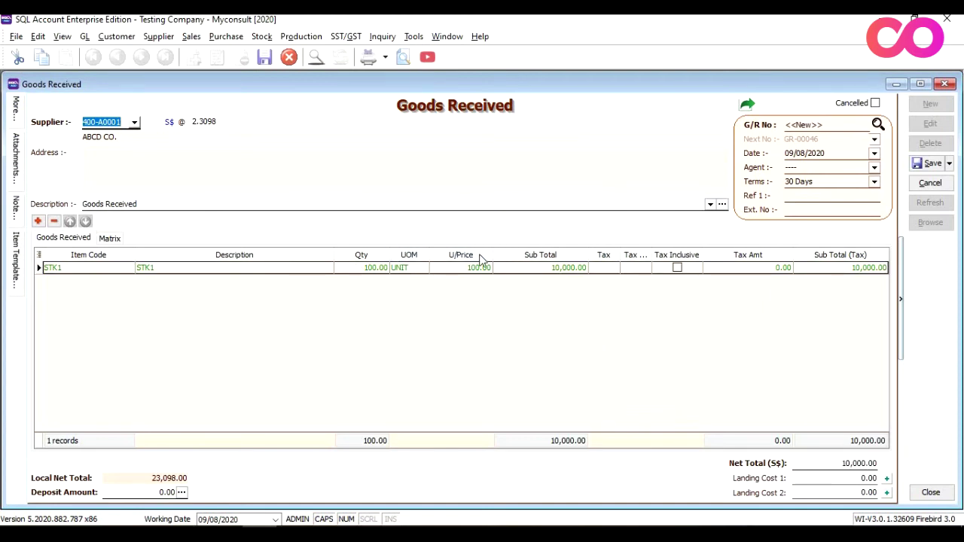
- Add the Batch column to the goods received item grid between UOM and U/Price
left_click(357, 257)
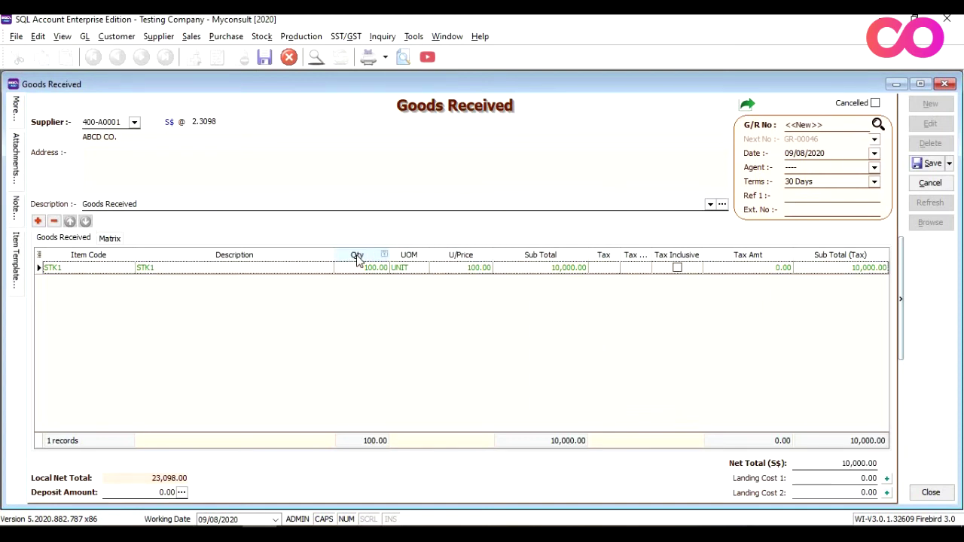
right_click(358, 257)
left_click(390, 241)
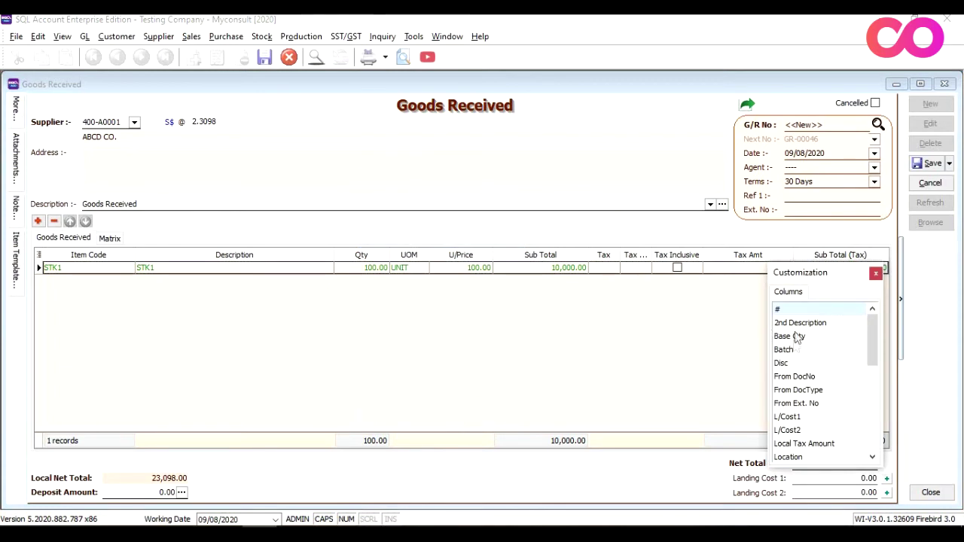
left_click_drag(785, 349, 434, 261)
left_click(875, 273)
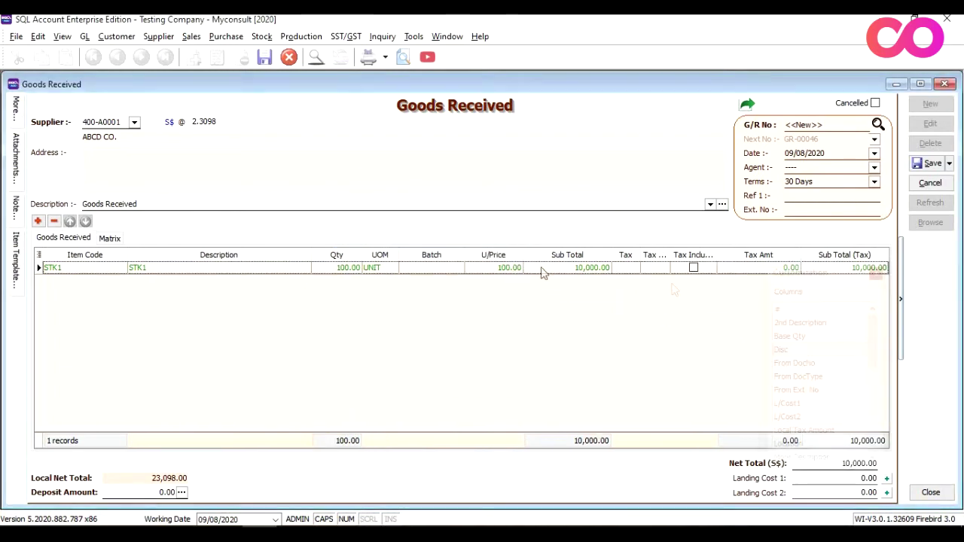
- Assign batch BT-00001 to the STK1 line and save the goods received document, accepting its transaction date
left_click(460, 269)
left_click(457, 268)
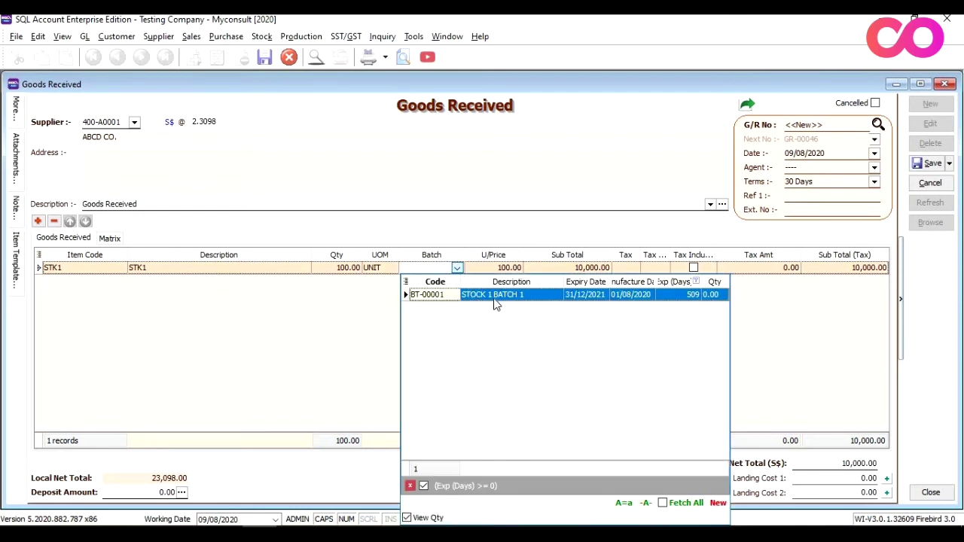
double_click(496, 304)
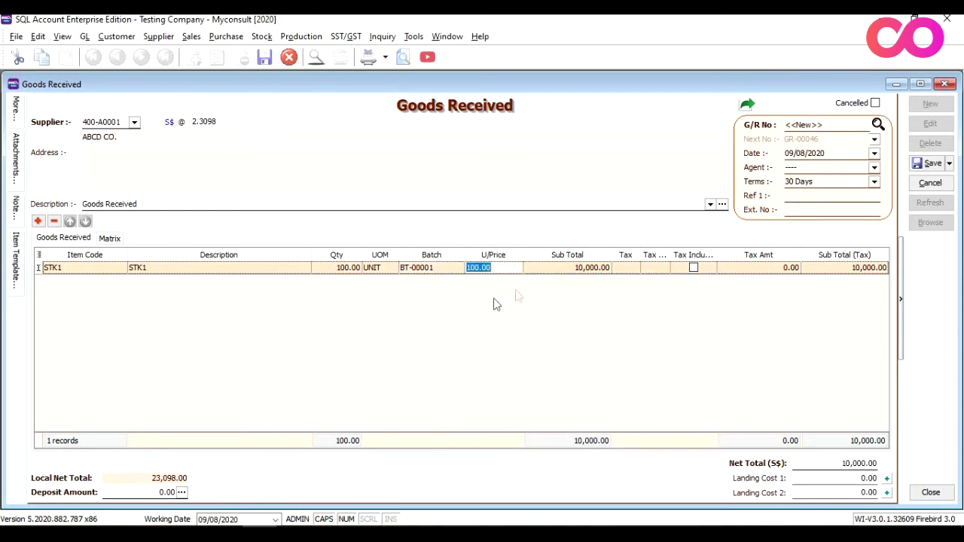
left_click(928, 164)
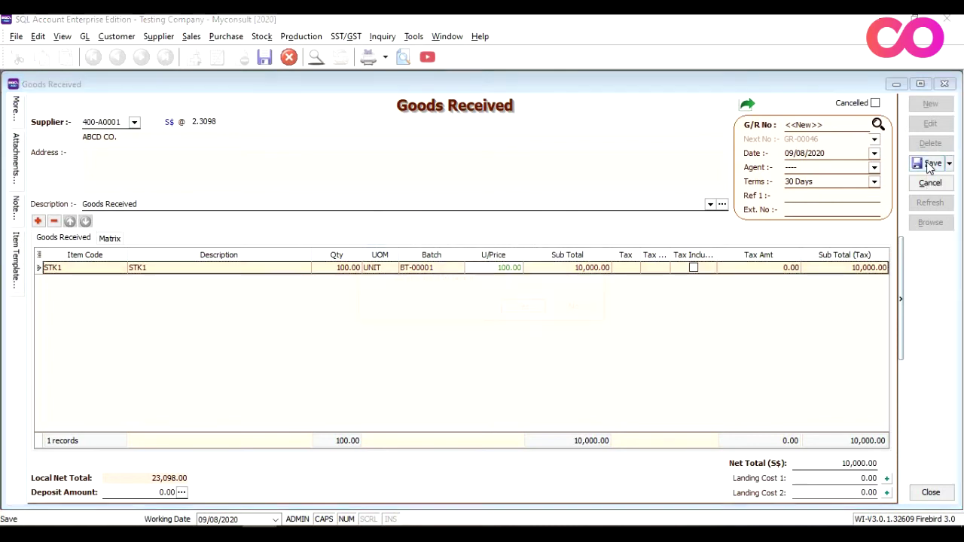
left_click(525, 309)
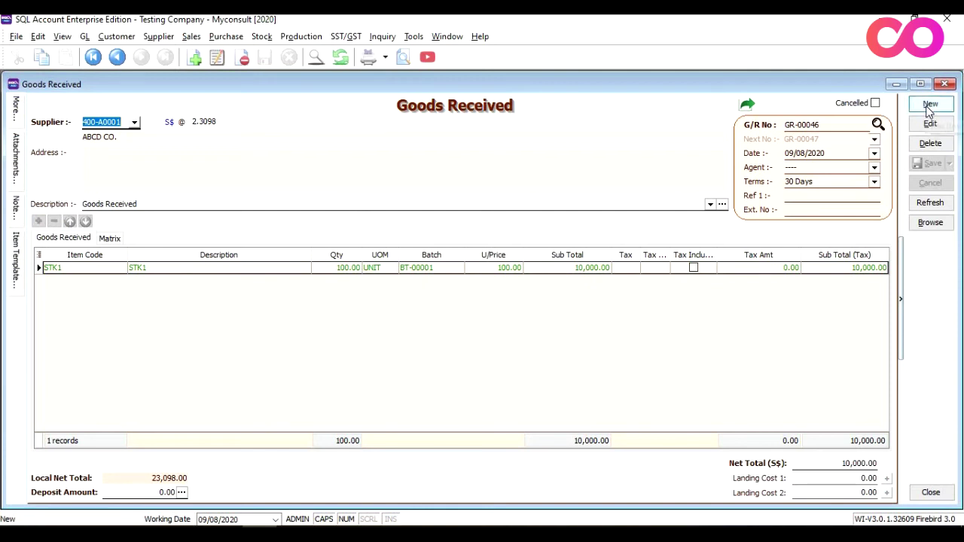
- Create another goods received document for the supplier DIGI COMMUNICATION BHD
left_click(928, 110)
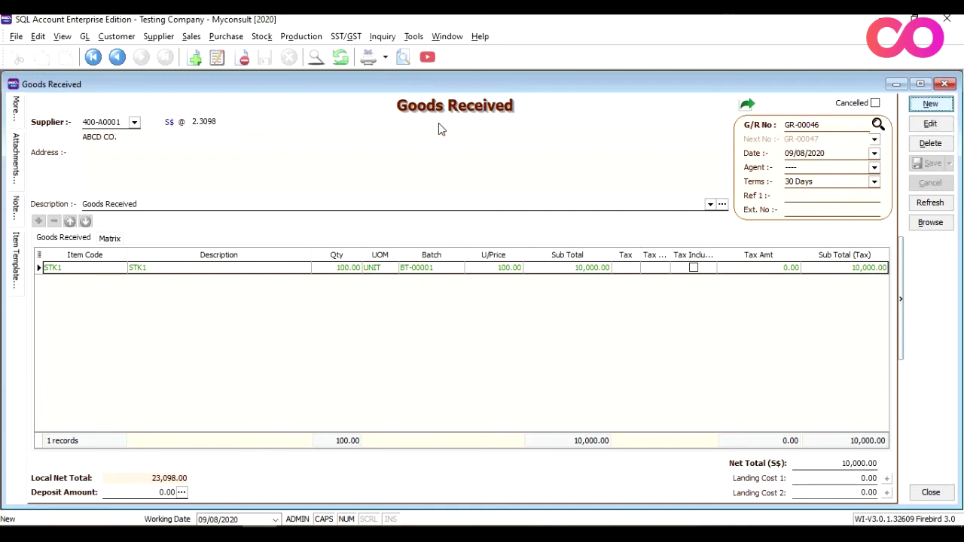
left_click(133, 125)
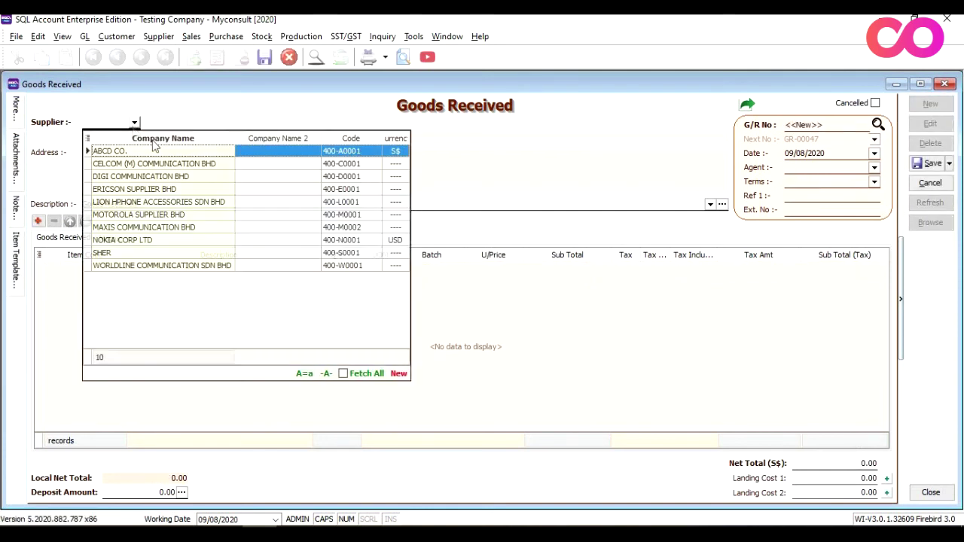
left_click(184, 179)
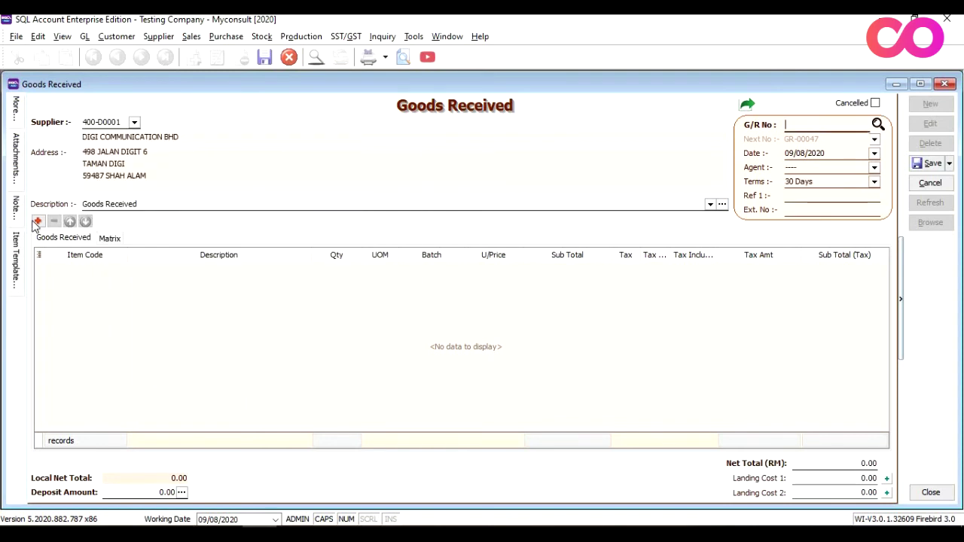
- Add item STK1 to the goods received document with a quantity of 100
left_click(84, 273)
type("STK")
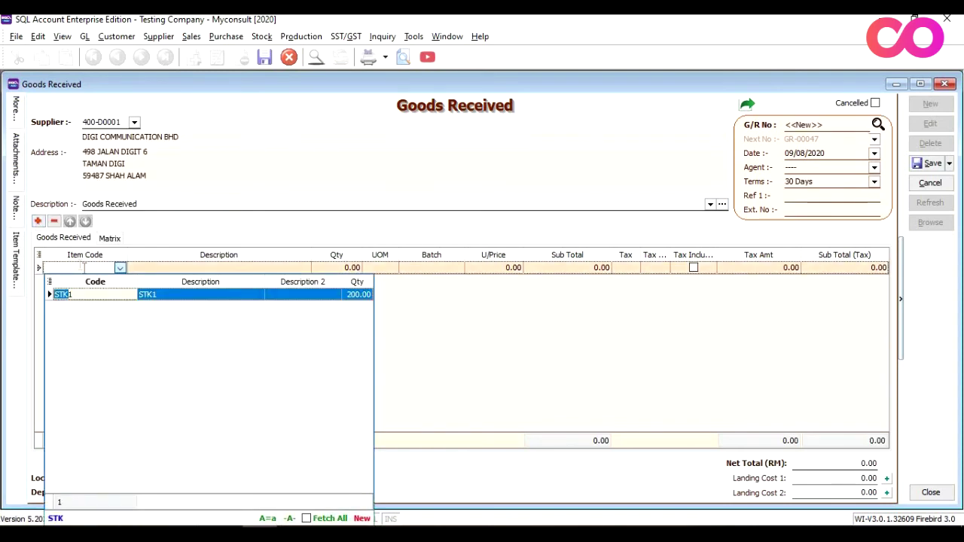
left_click(111, 295)
left_click(335, 268)
type("1")
key("Tab")
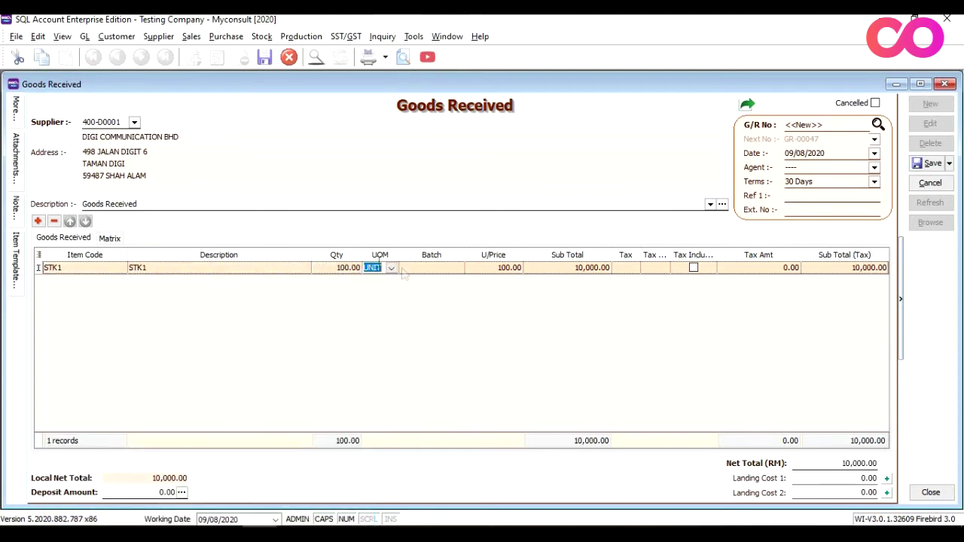
- Start a new stock batch from the STK1 line's batch list, with an automatic code and the description STOCK 1 BATCH 2
left_click(452, 268)
left_click(459, 268)
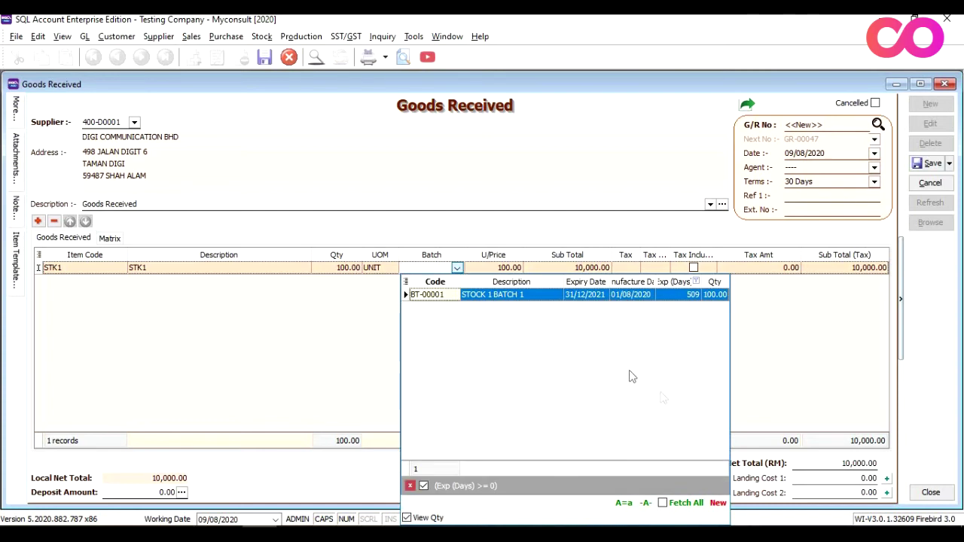
left_click(718, 504)
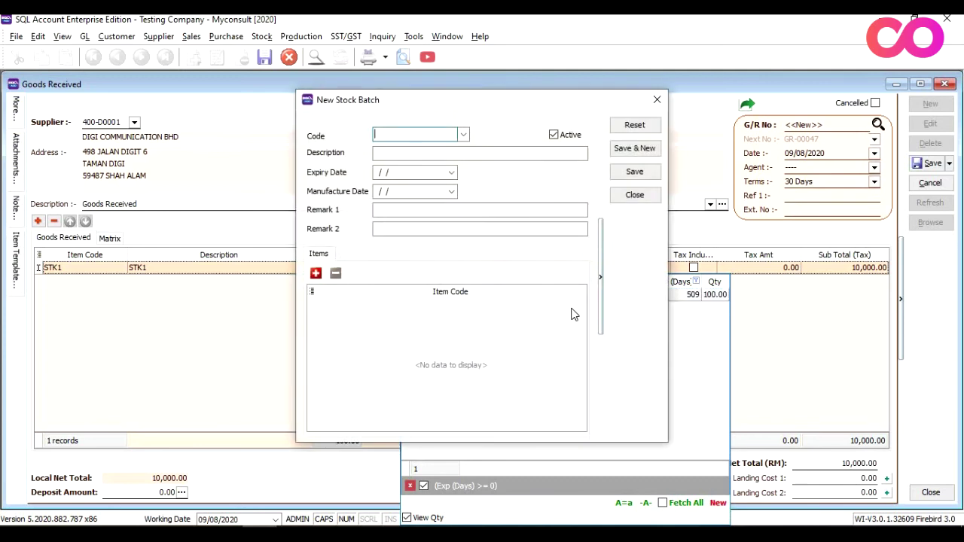
key("Tab")
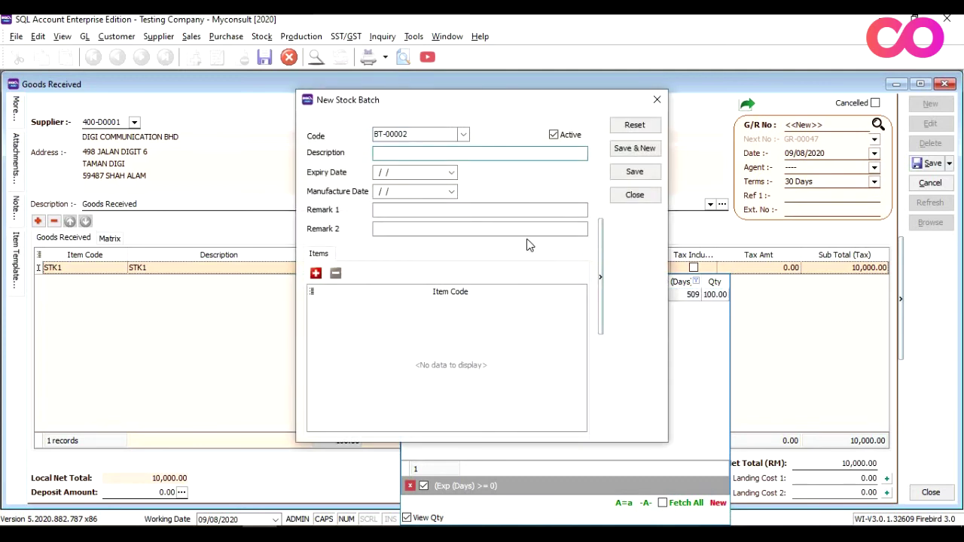
type("STOCK 1 BATCH 2")
key("Tab")
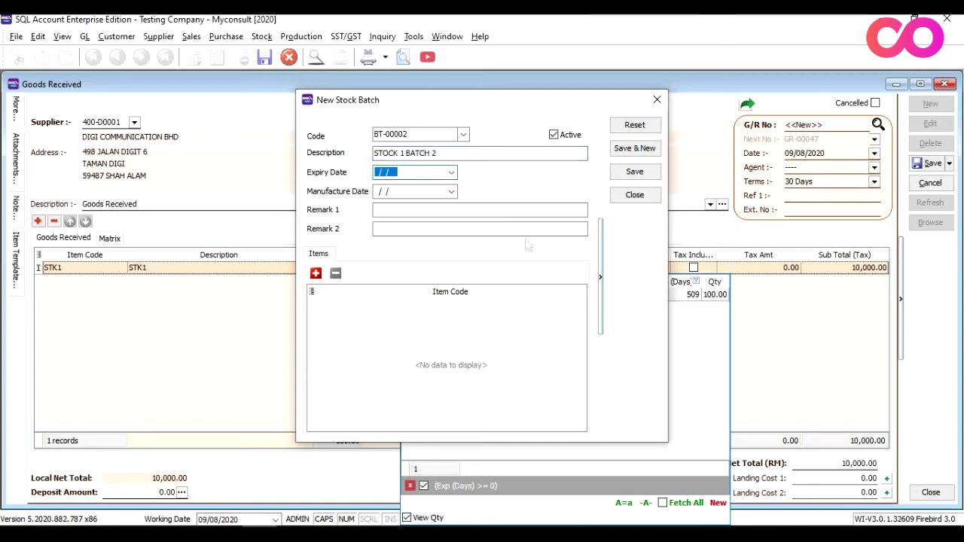
- Set the new batch's expiry date to 09/08/2020 and its manufacture date to 09/01/2022
left_click(451, 173)
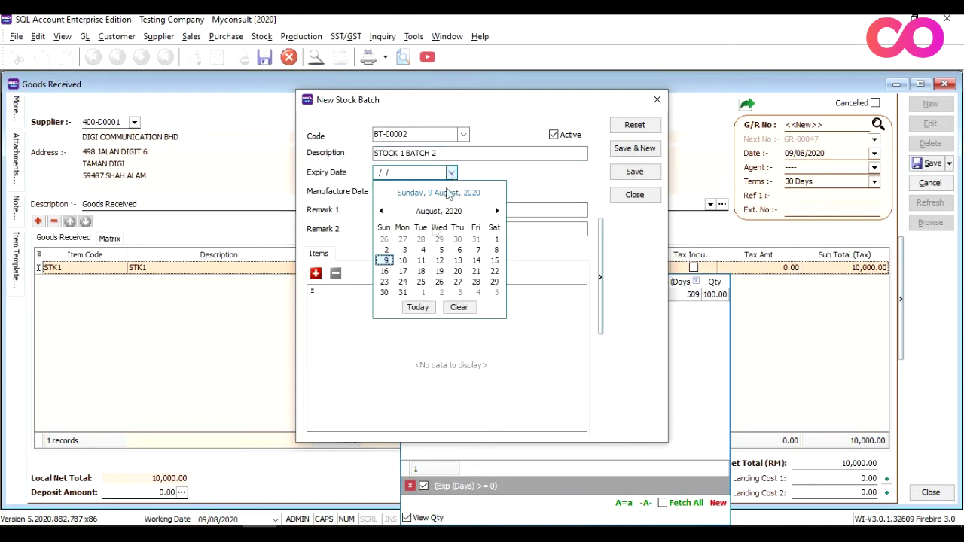
left_click(383, 258)
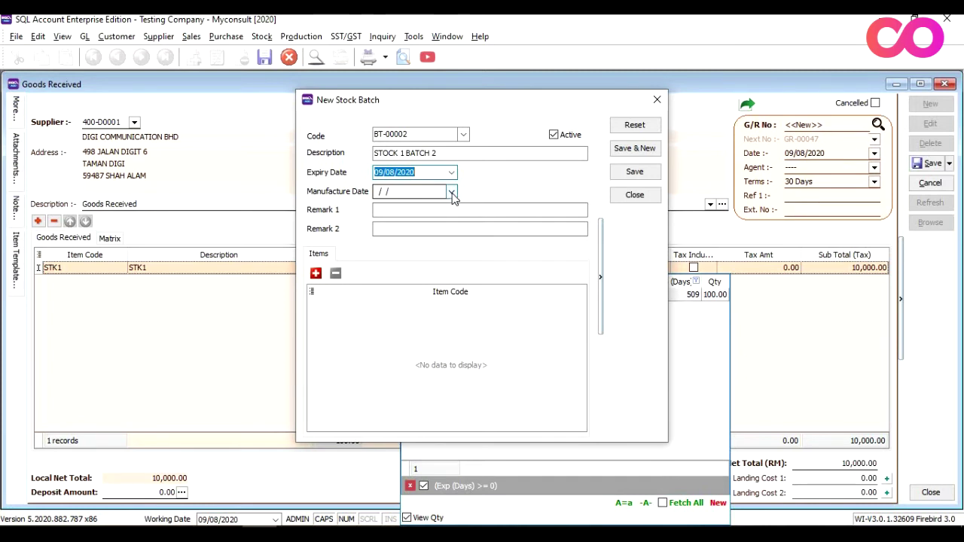
left_click(453, 195)
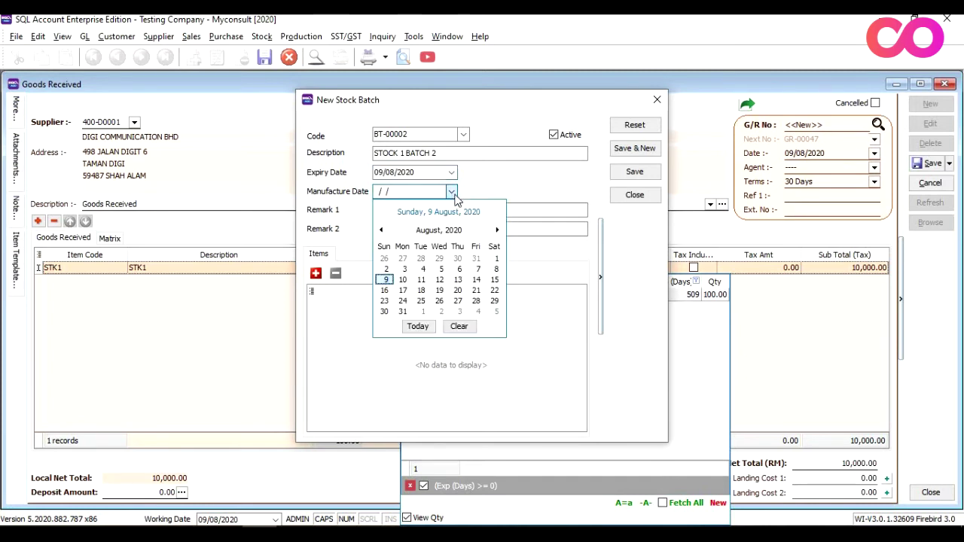
left_click(452, 230)
left_click(497, 231)
left_click(496, 231)
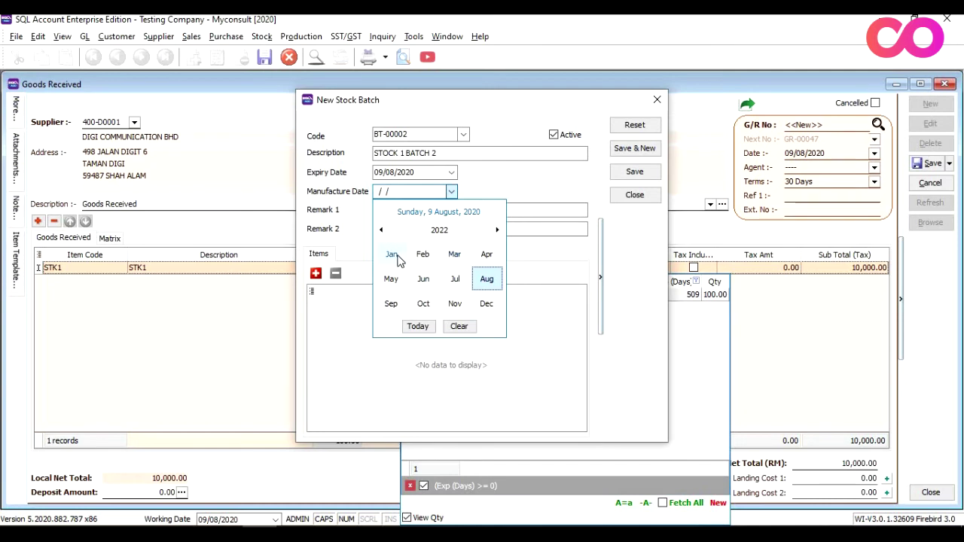
left_click(393, 254)
left_click(387, 281)
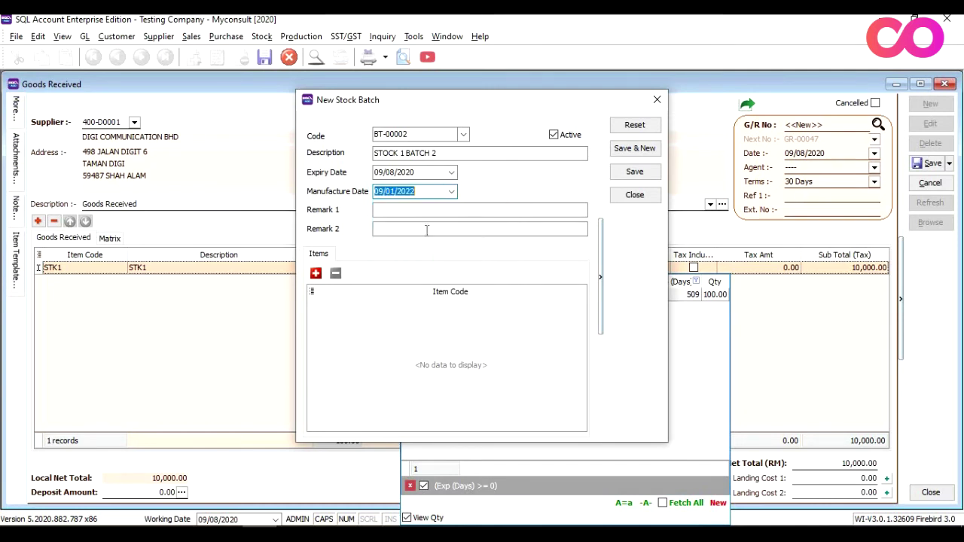
- Add item STK1 to the new stock batch's item list and save the batch
left_click(316, 273)
left_click(445, 301)
left_click(578, 304)
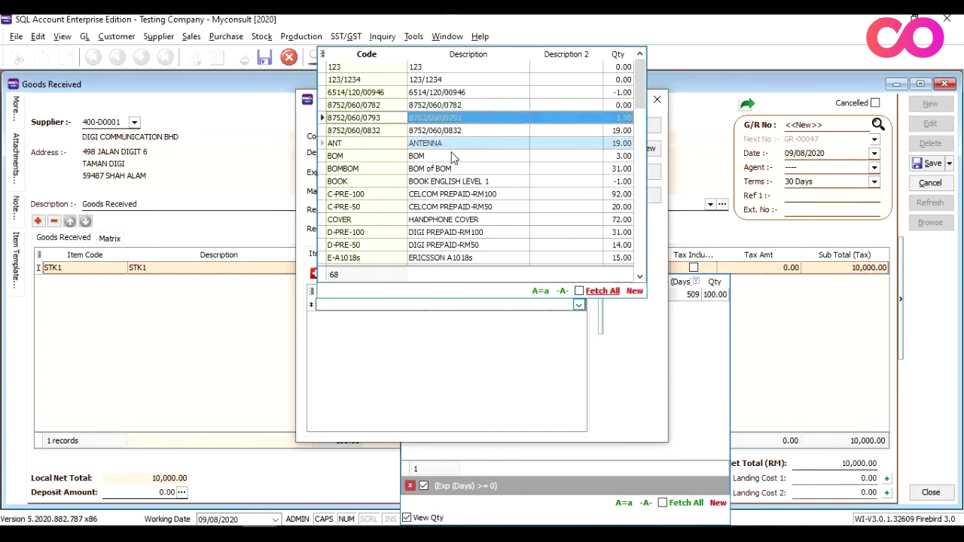
type("STK")
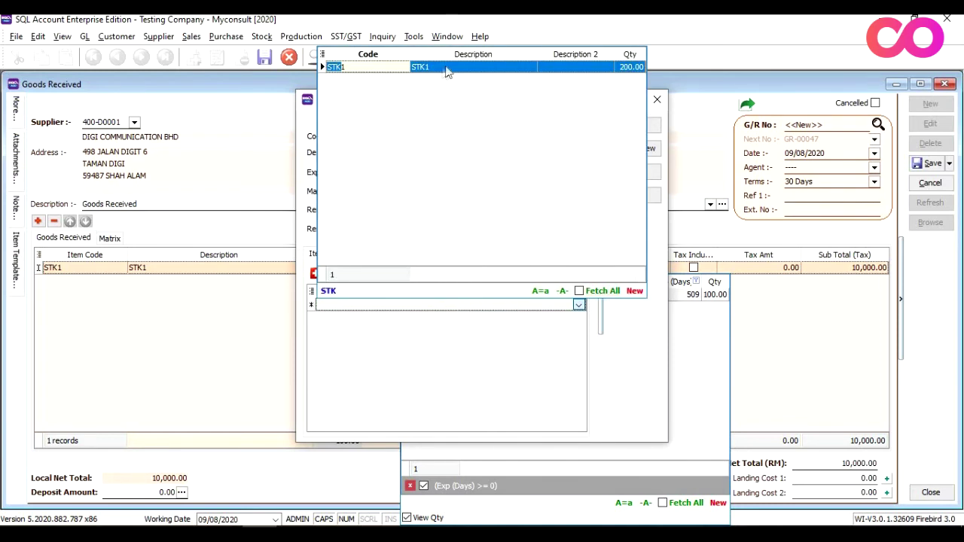
left_click(447, 68)
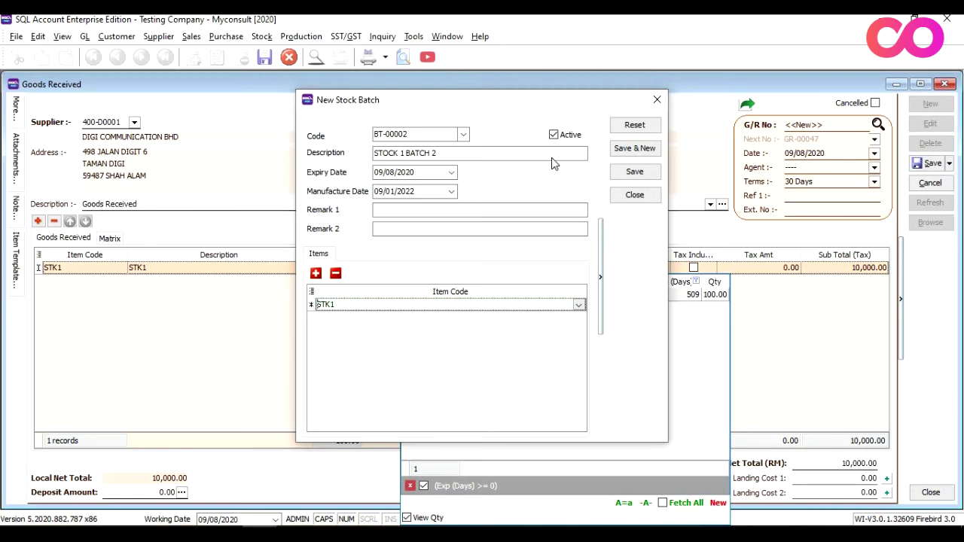
left_click(634, 172)
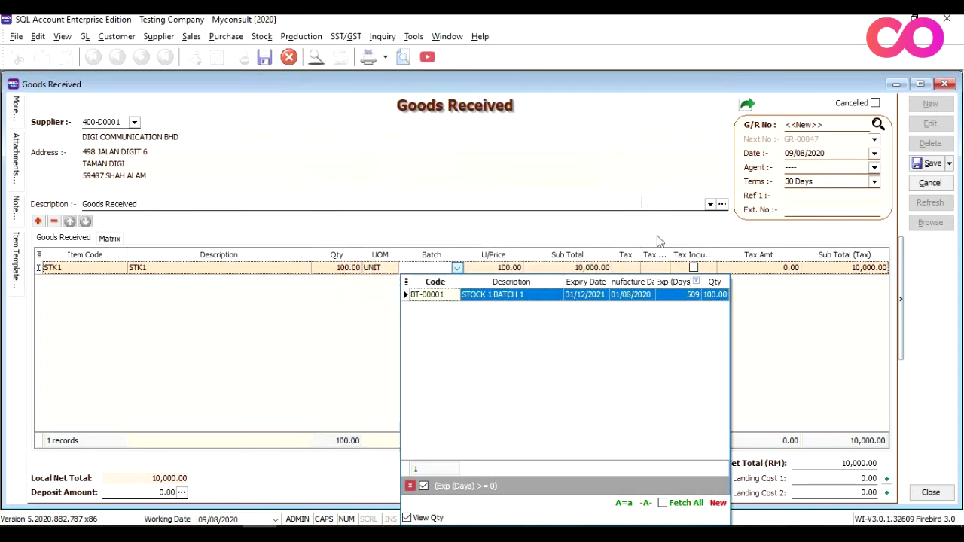
- Assign batch BT-00002 to the STK1 line and save the goods received document, accepting its transaction date
left_click(790, 332)
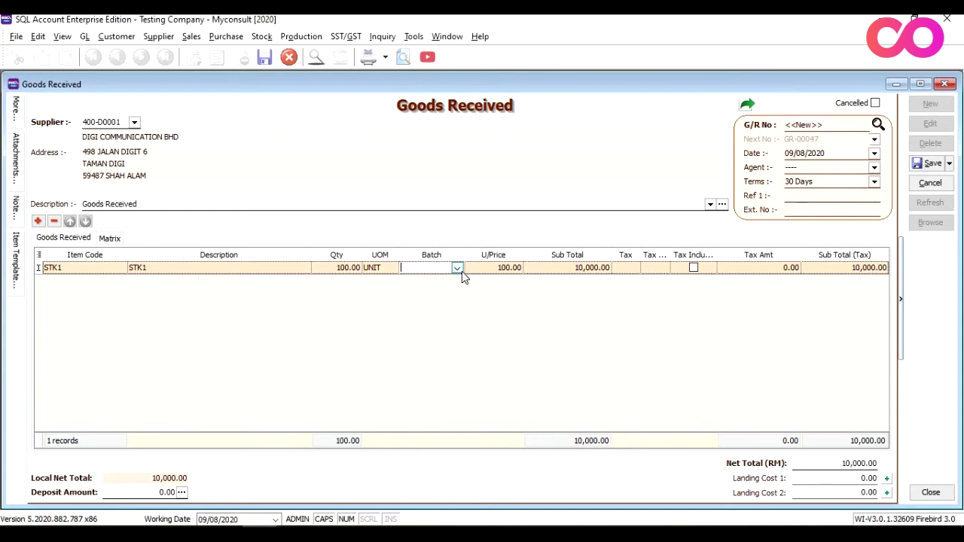
left_click(461, 271)
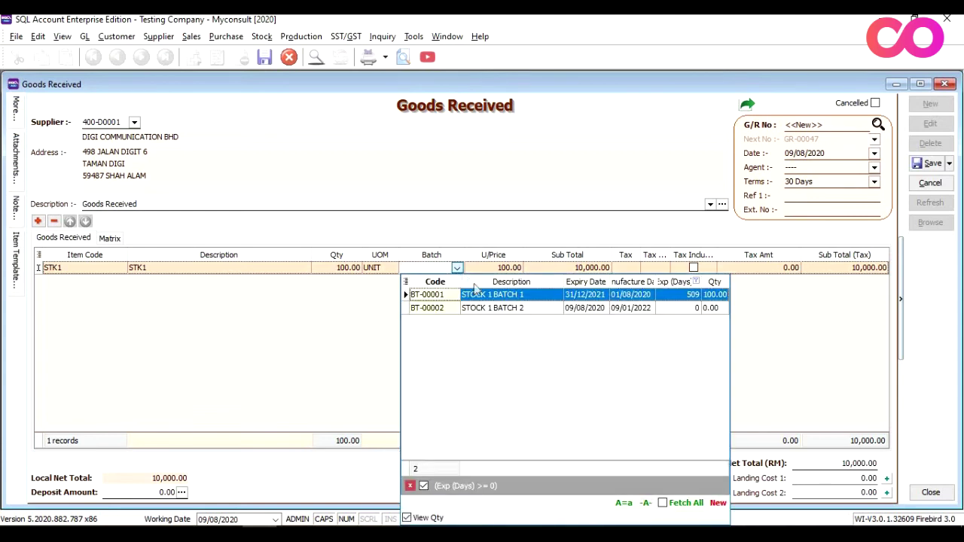
left_click(529, 309)
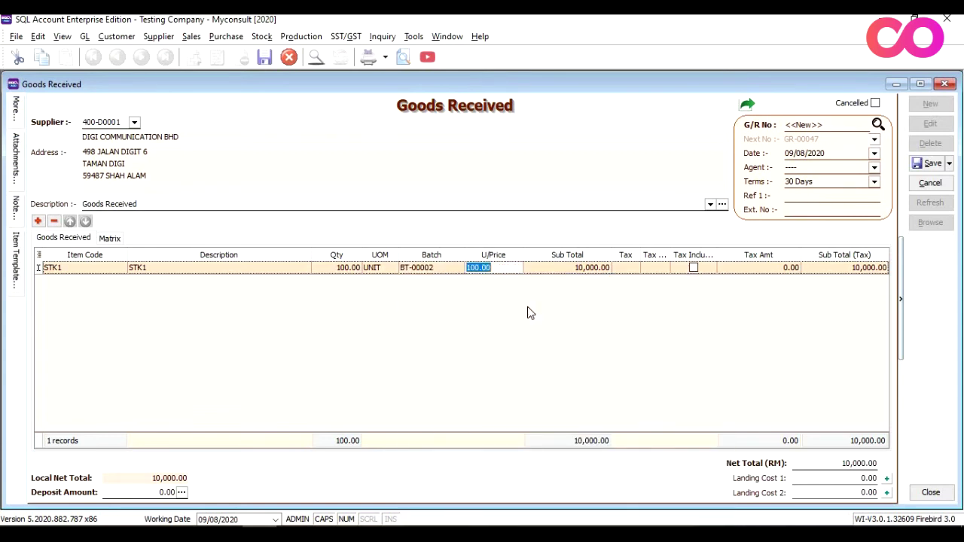
left_click(928, 164)
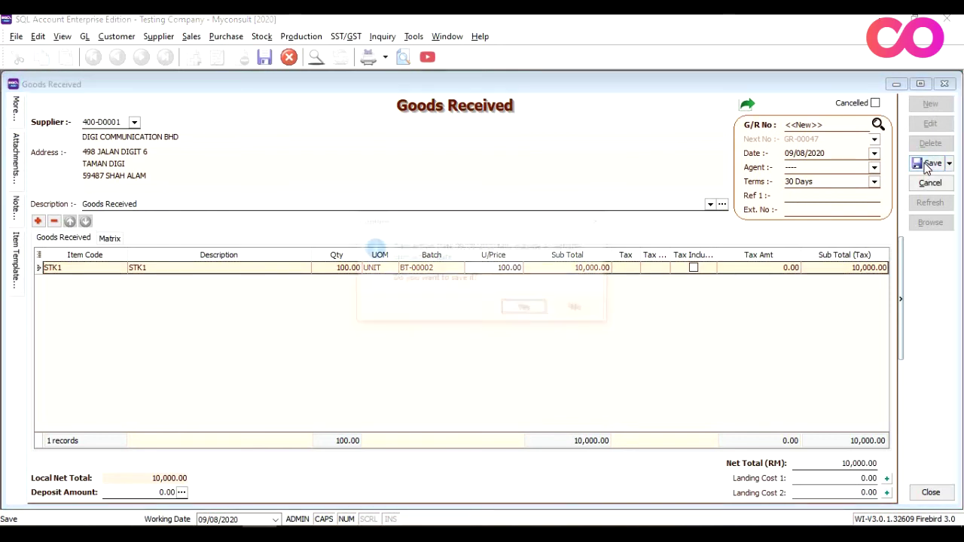
left_click(527, 309)
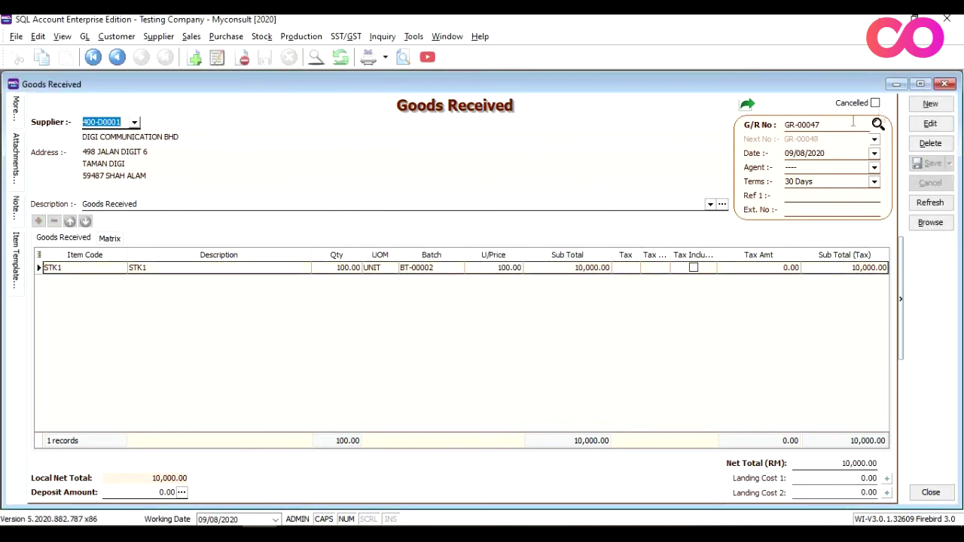
- Close the goods received document and create a new sales invoice for the customer AB ENTERPRISE SDN BHD
left_click(947, 85)
left_click(280, 310)
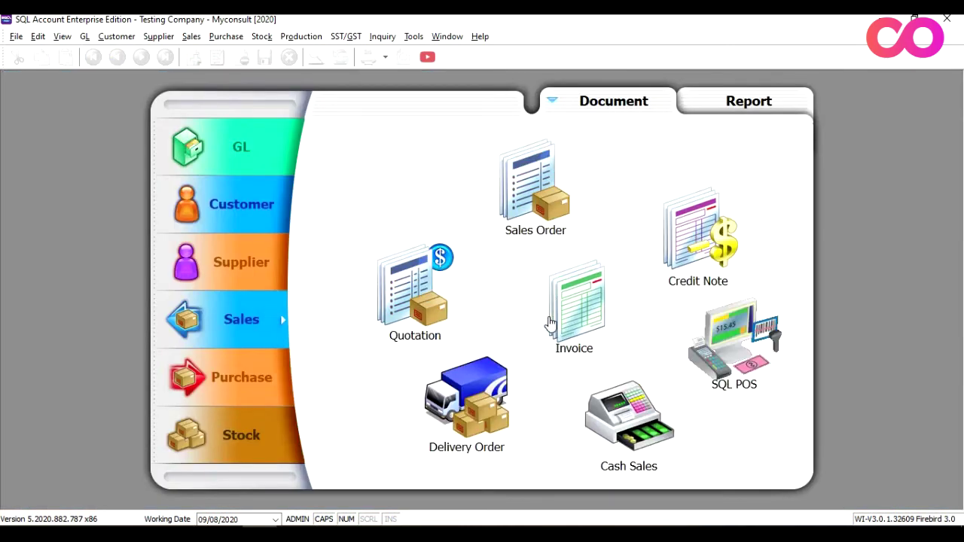
left_click(551, 324)
left_click(551, 323)
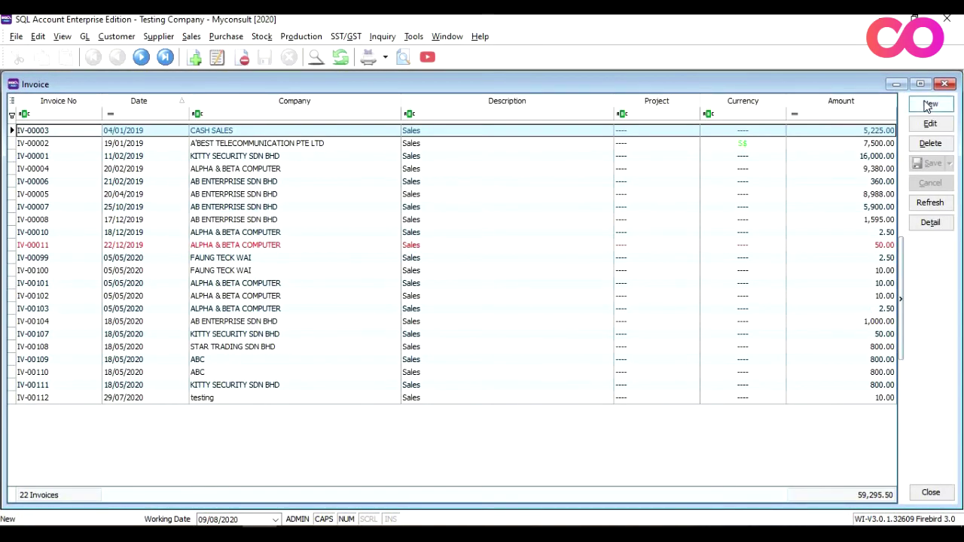
left_click(930, 105)
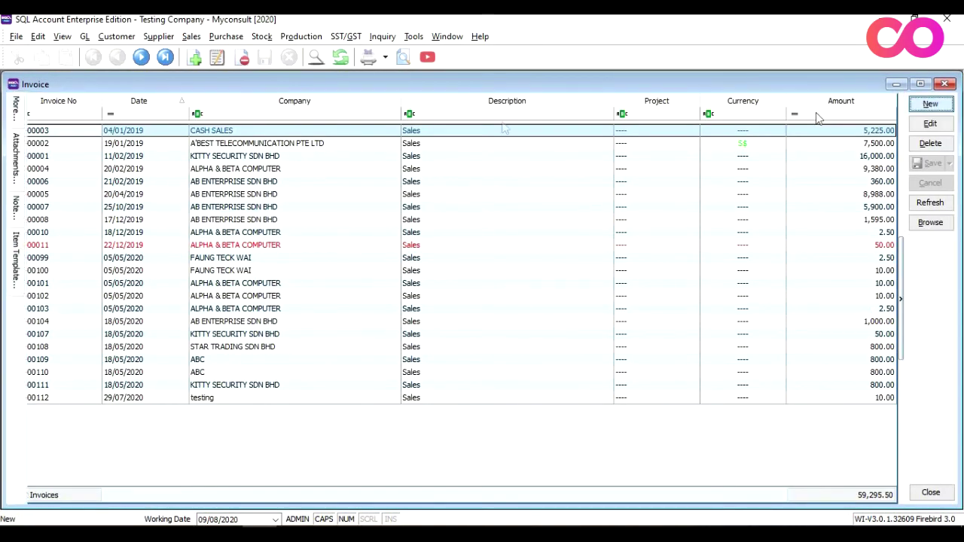
left_click(140, 123)
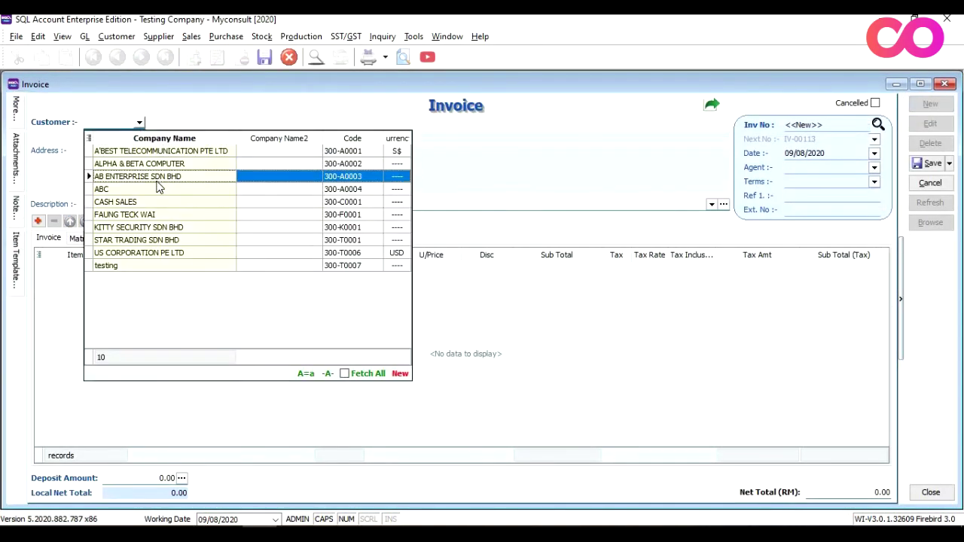
left_click(157, 181)
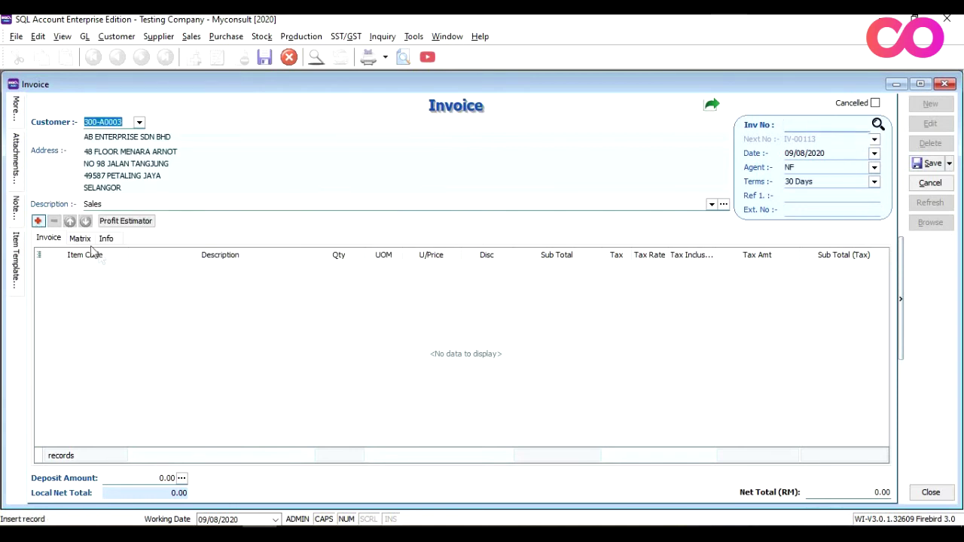
- Add stock item STK1 as a line on the new invoice
left_click(121, 273)
left_click(120, 268)
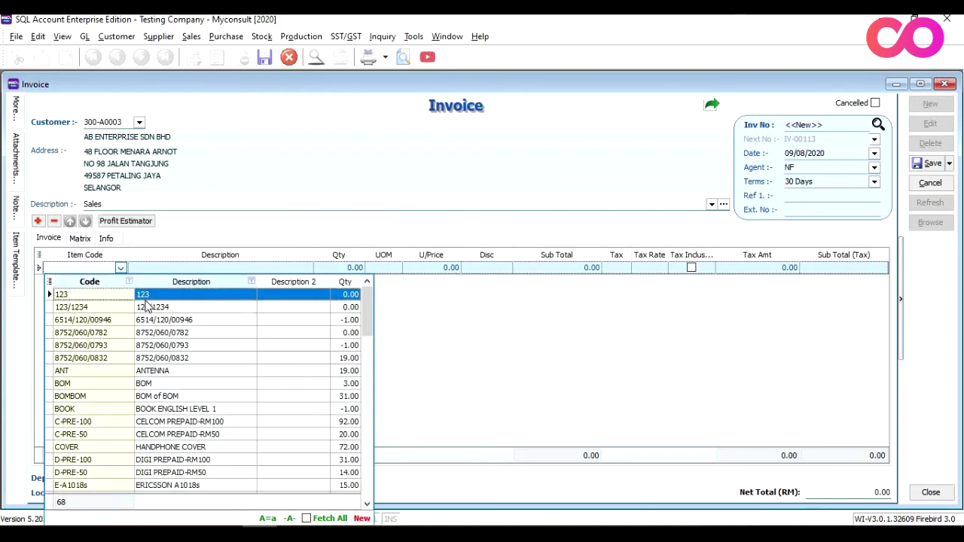
type("STK1")
double_click(157, 295)
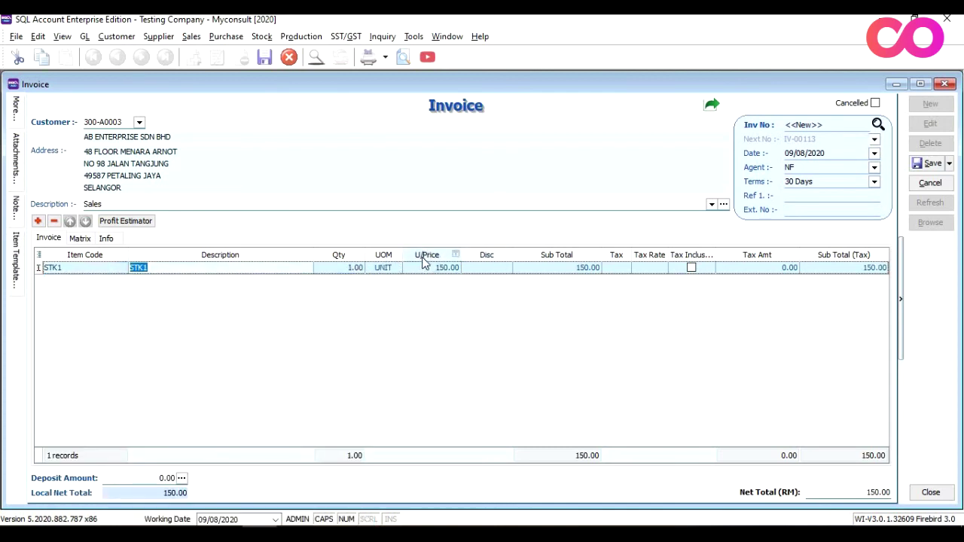
- Add the Batch column between UOM and U/Price in the invoice grid and assign batch BT-00001 to the STK1 line
right_click(423, 262)
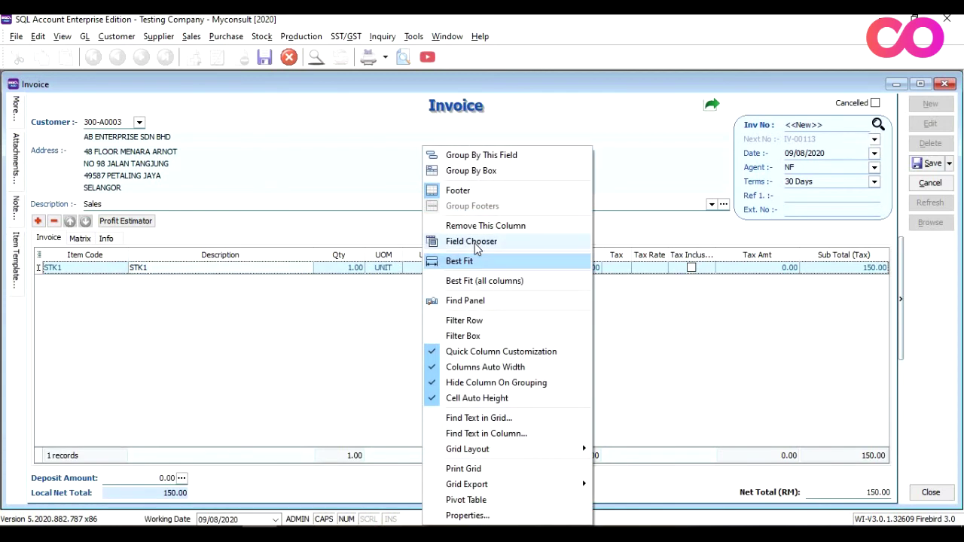
left_click(470, 240)
left_click_drag(783, 364, 407, 269)
left_click(429, 269)
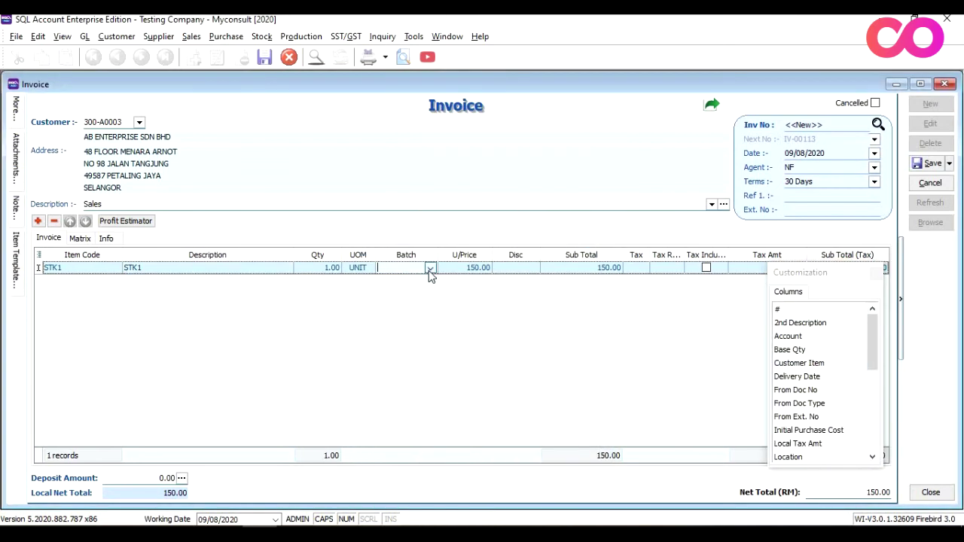
left_click(468, 308)
left_click(472, 296)
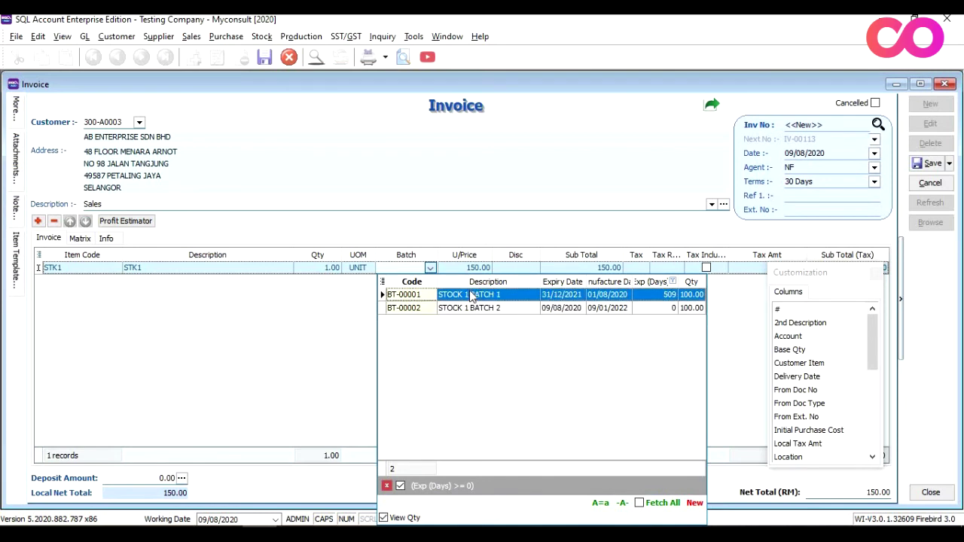
double_click(471, 297)
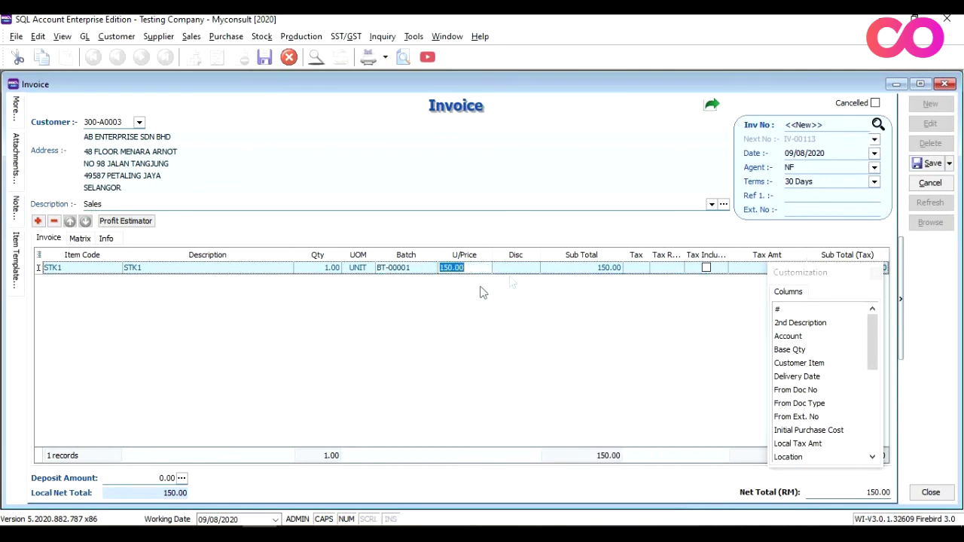
- Save the sales invoice and close its window
left_click(932, 164)
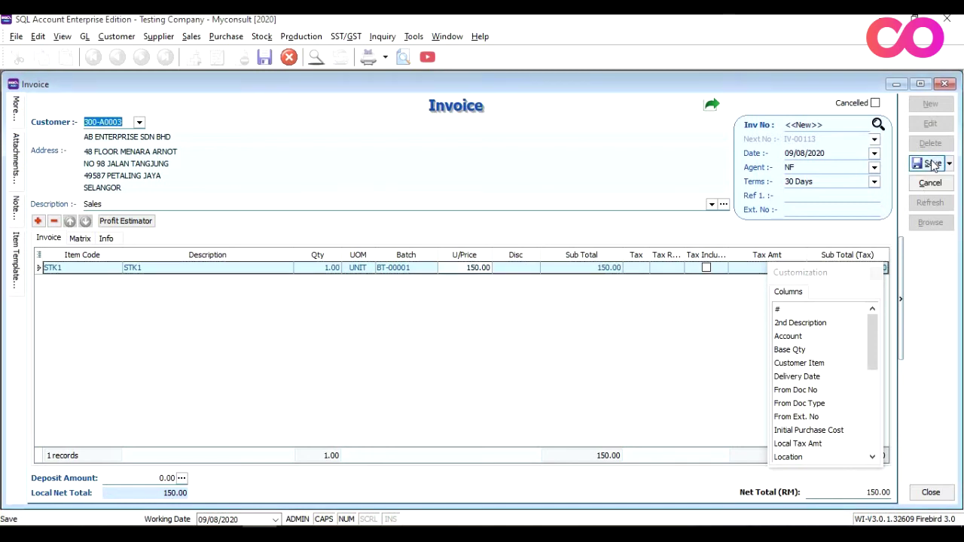
left_click(525, 308)
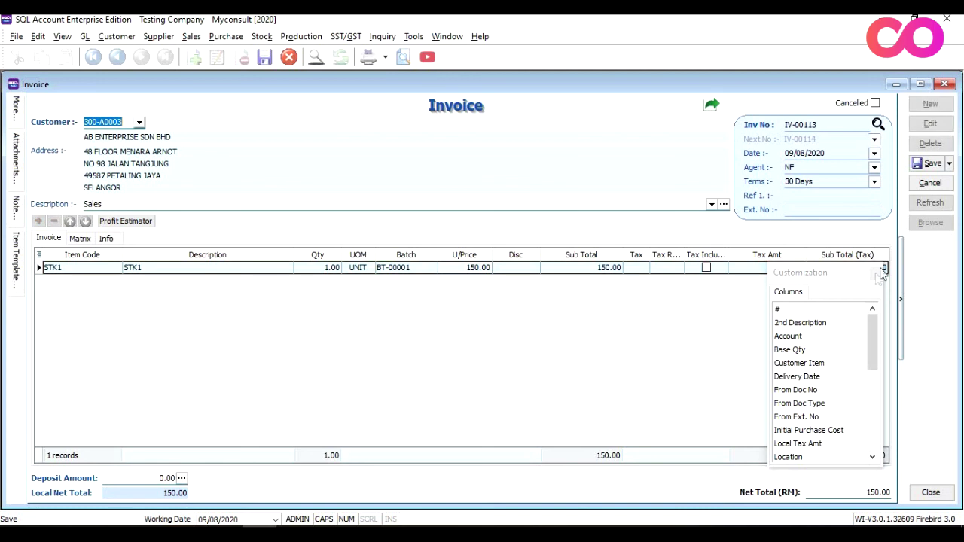
left_click(945, 84)
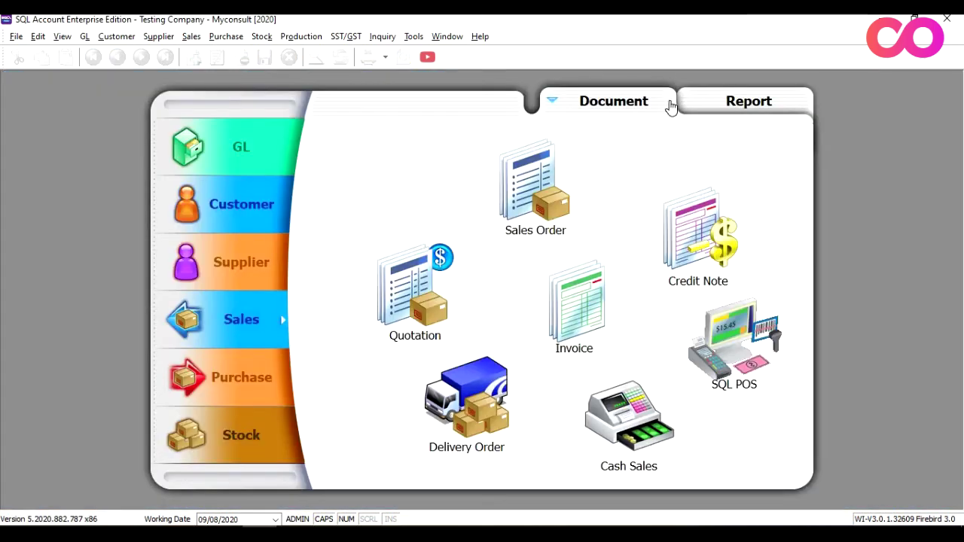
- Run the Stock Batch Expiry report for expiry dates from 01/12/2021 to 31/01/2022 and maximize the report window
left_click(268, 43)
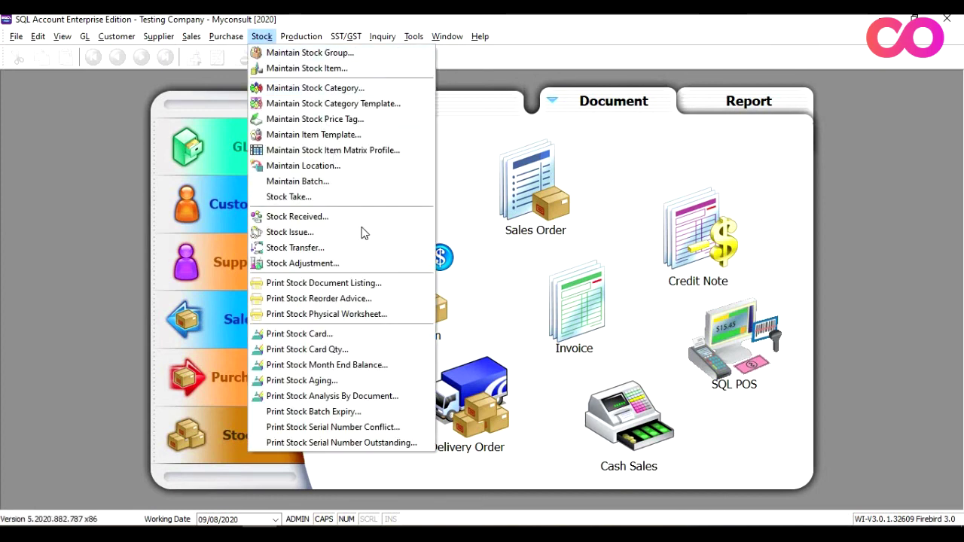
left_click(373, 412)
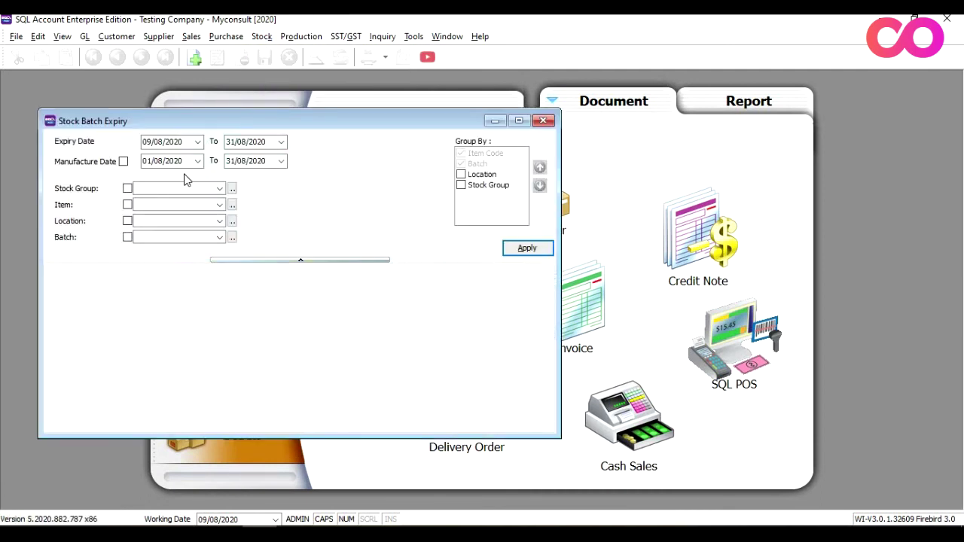
left_click(191, 141)
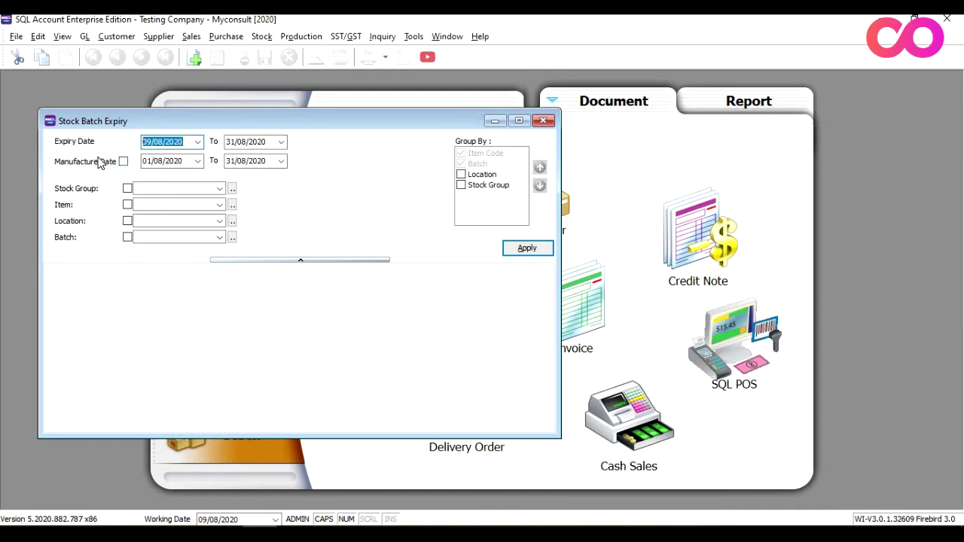
type("01/12/2021")
key("Tab")
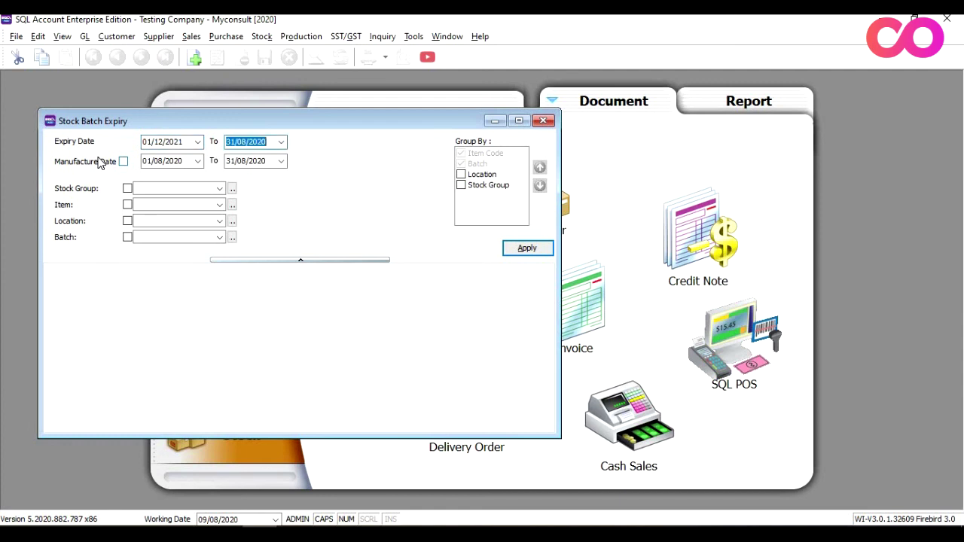
type("31/01/2022")
key("Tab")
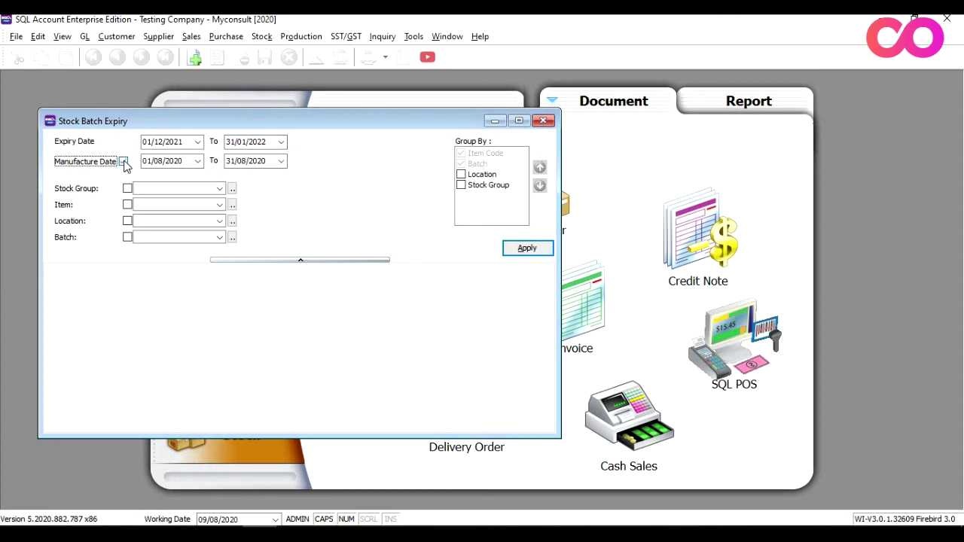
left_click(536, 249)
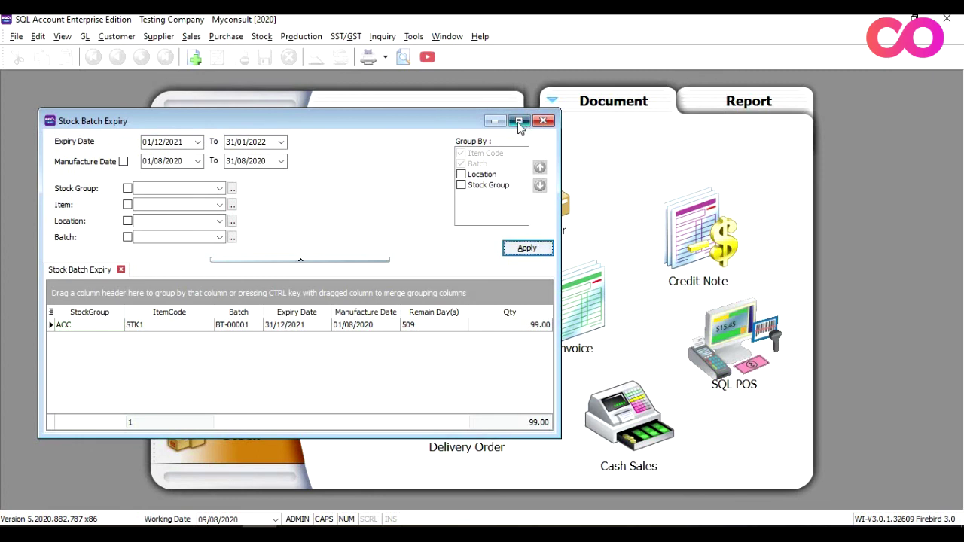
left_click(519, 121)
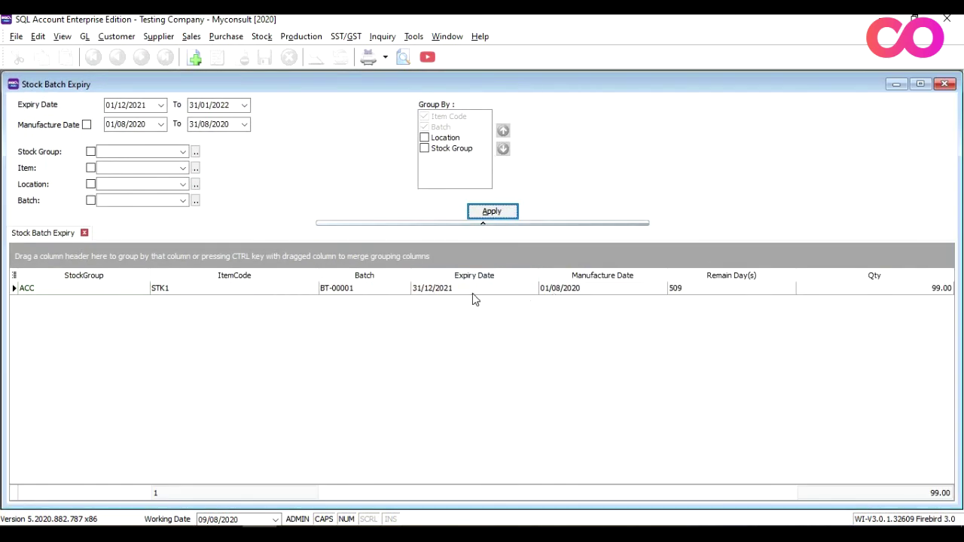